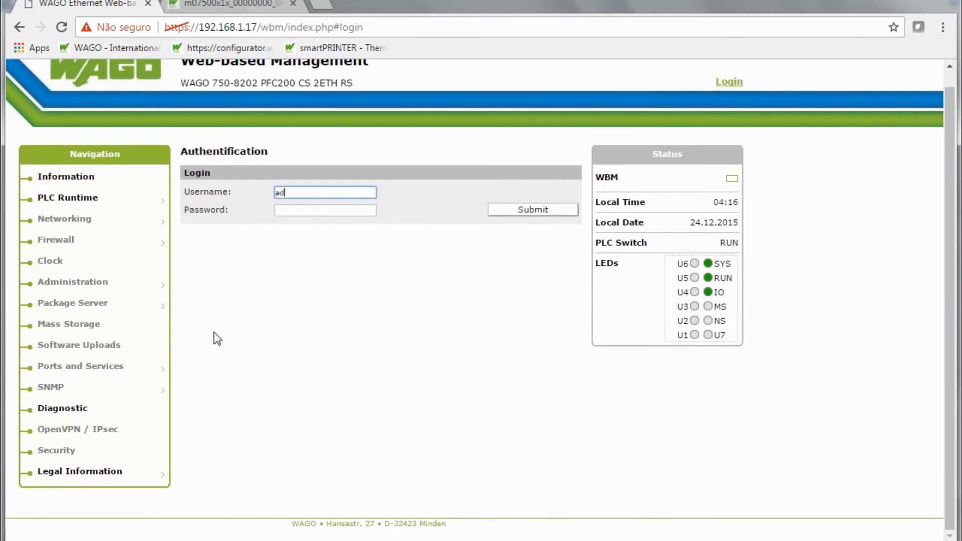
Log in to the web-based management as admin with the account password and check the RS232 serial interface assignment
left_click(338, 214)
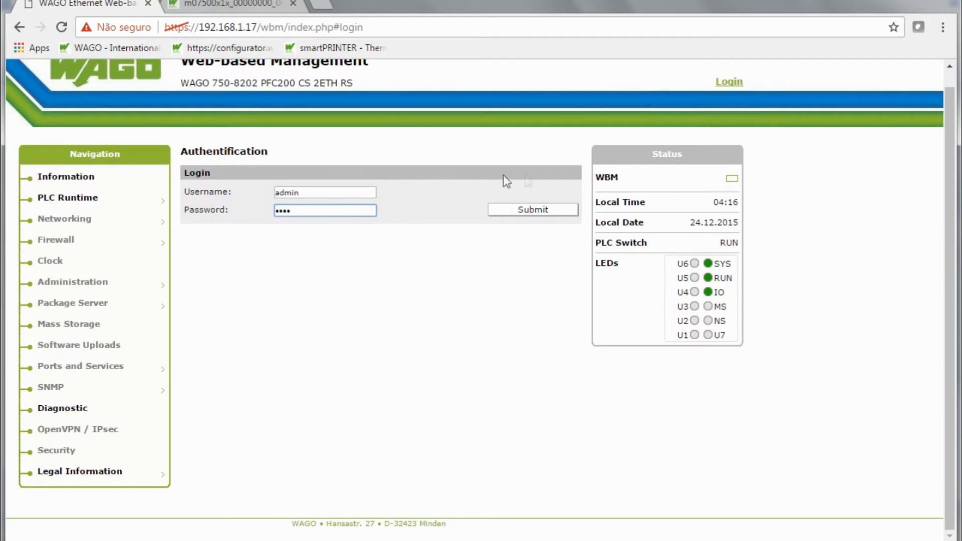
left_click(528, 209)
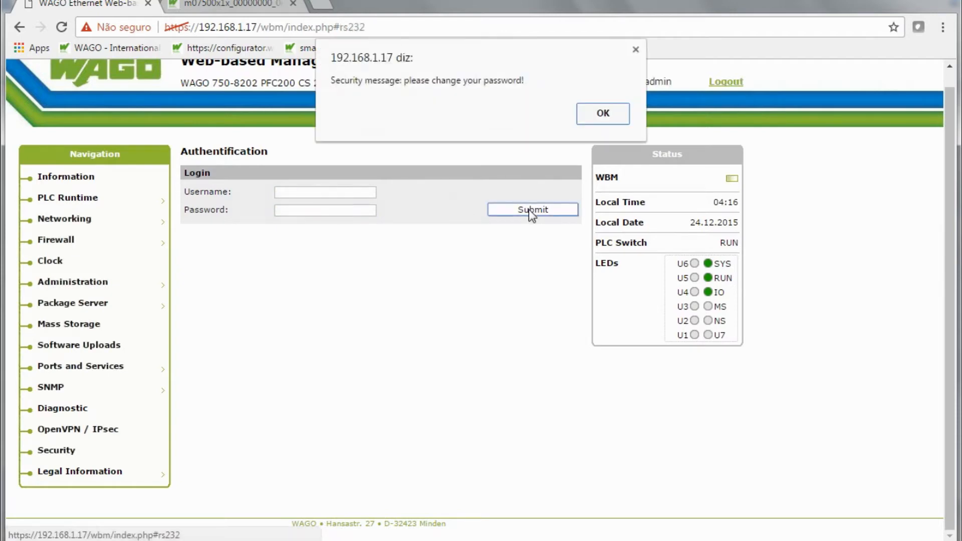
left_click(591, 118)
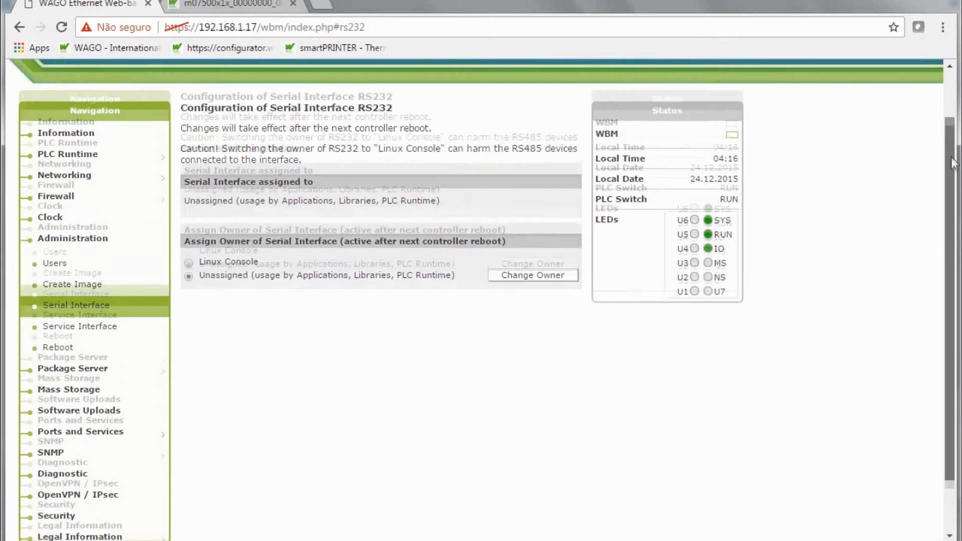
left_click_drag(954, 215, 954, 146)
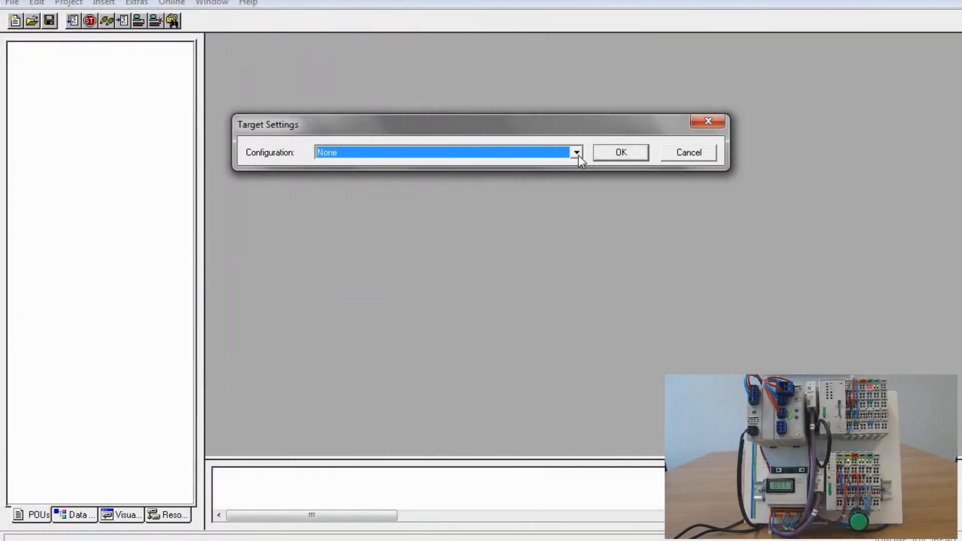
Set the project target to WAGO_750-8202_(FW03-...) - 750-8202/040-000 and create the ladder diagram program PLC_PRG in a maximized editor
left_click(577, 152)
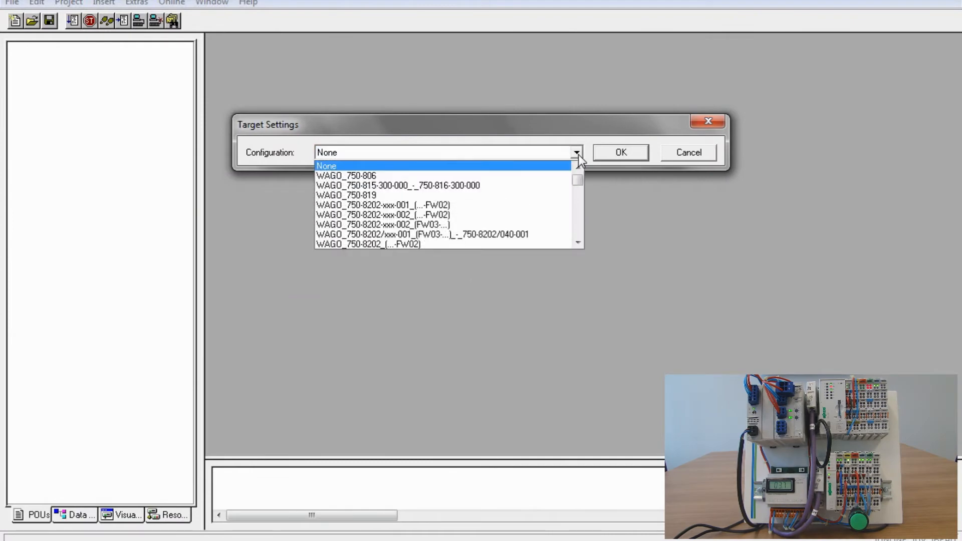
left_click(578, 243)
left_click(578, 242)
left_click(499, 235)
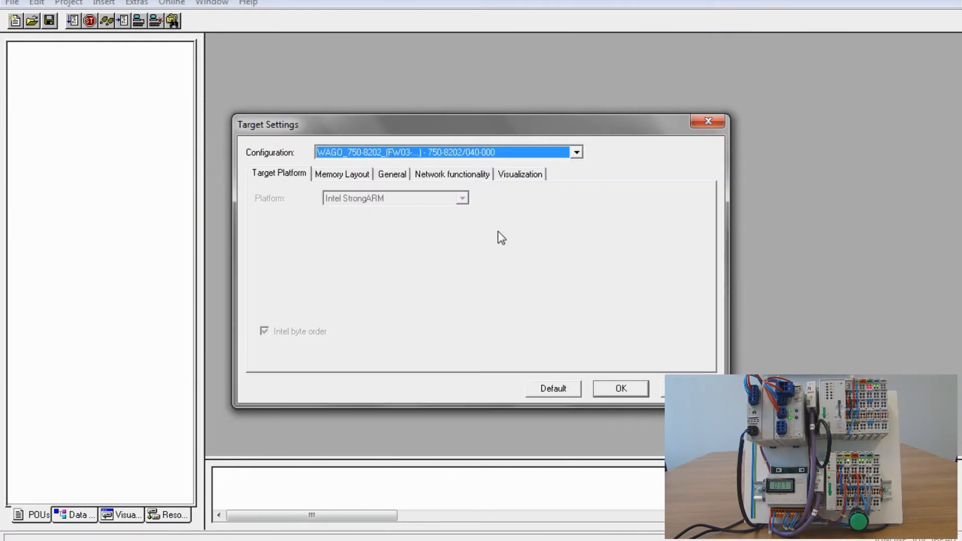
left_click(621, 388)
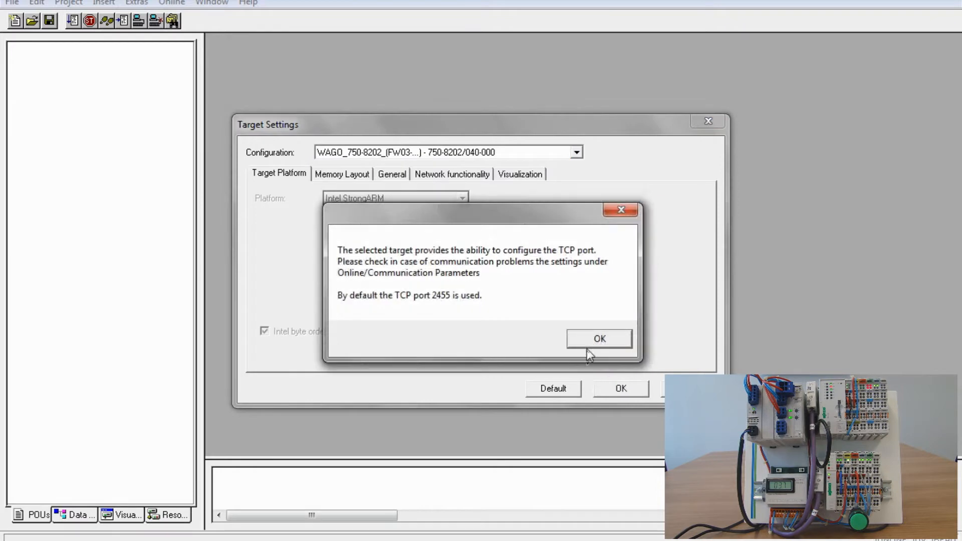
left_click(590, 336)
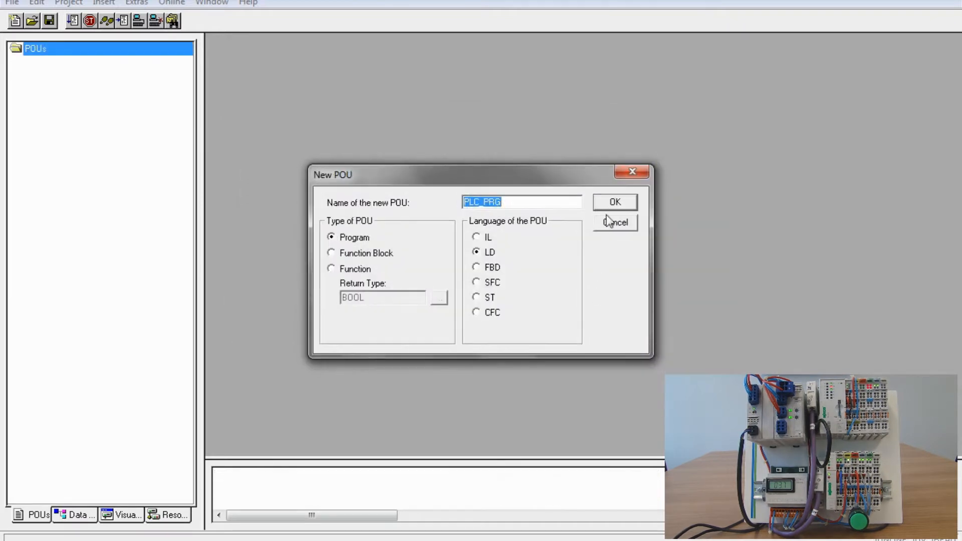
left_click(616, 203)
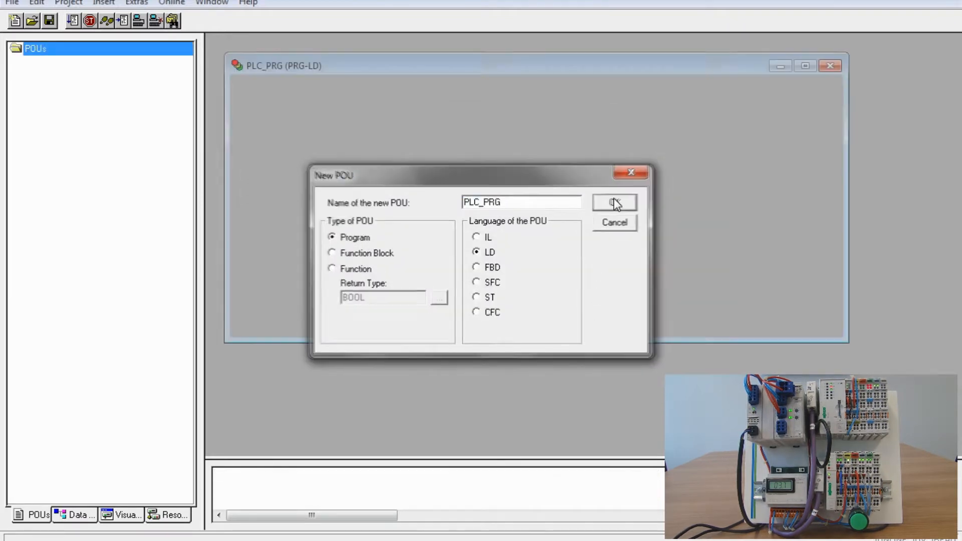
left_click(805, 66)
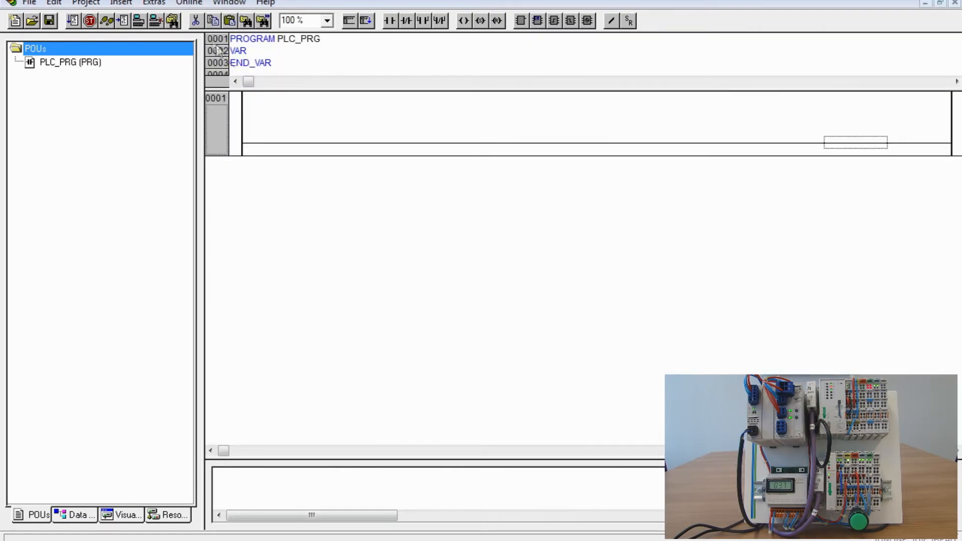
Check the controller's IP address and port in the communication parameters of the TCP/IP channel
left_click(190, 4)
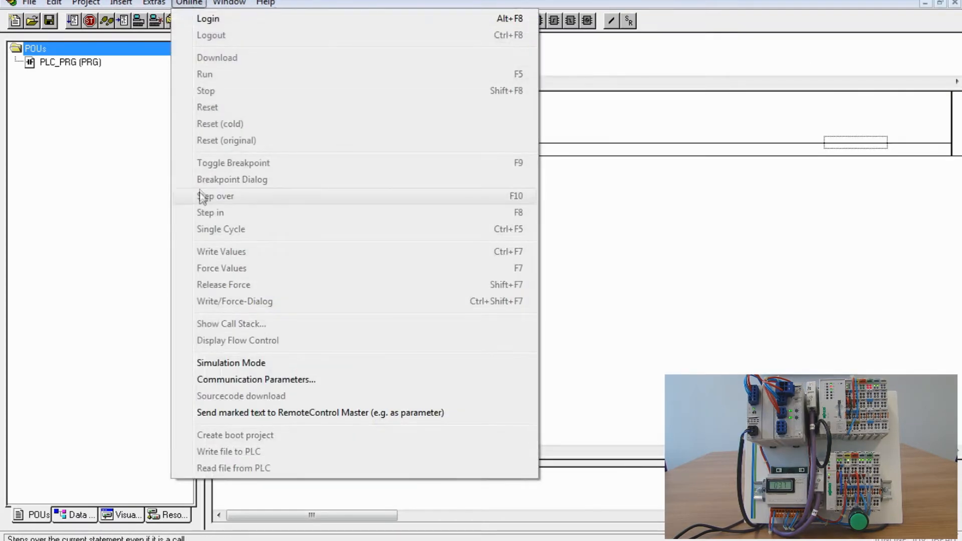
left_click(208, 381)
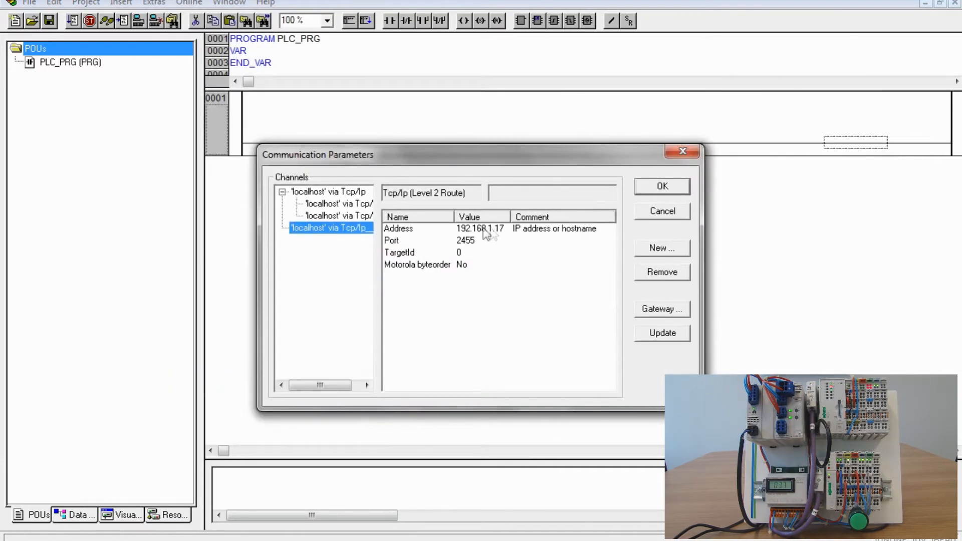
left_click(650, 188)
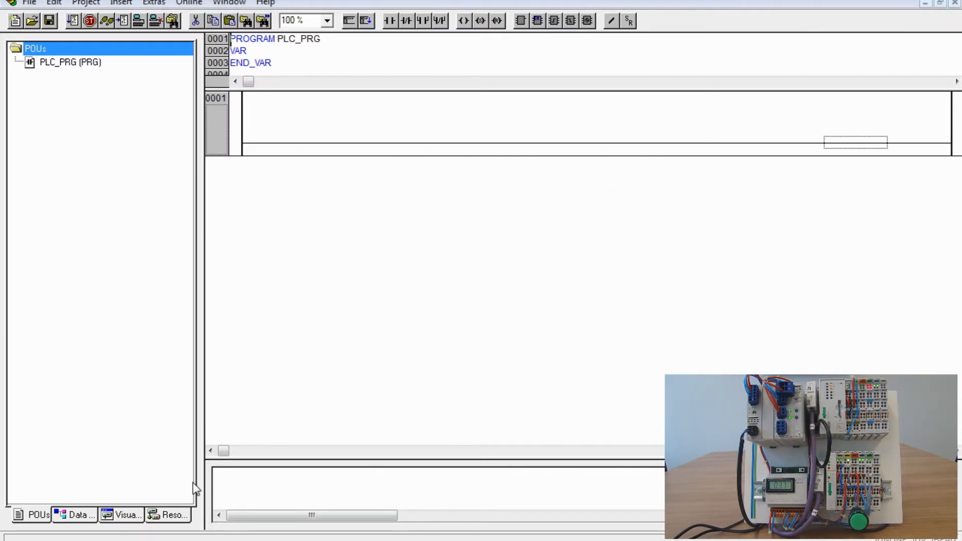
Add a serial interface to the MODBUS master in the network view of the PLC configuration
left_click(172, 516)
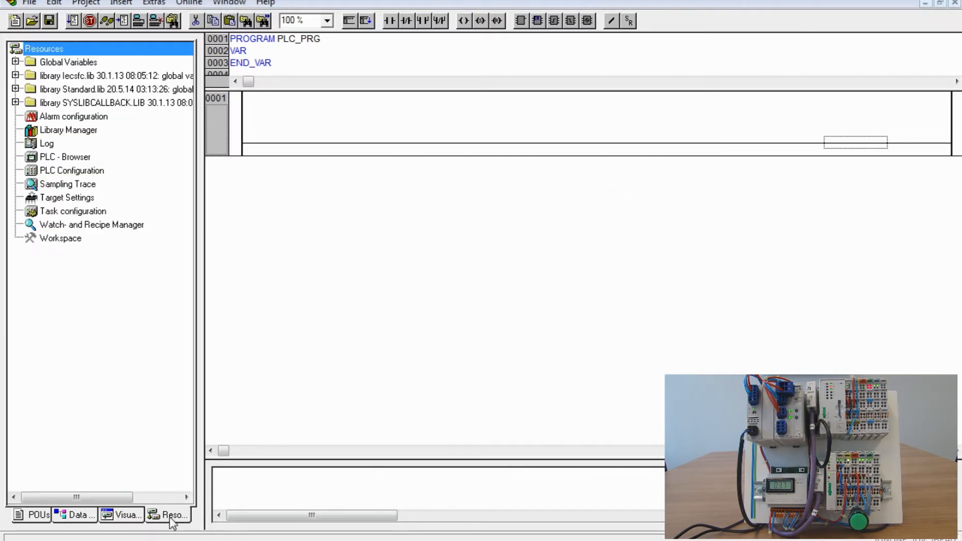
double_click(87, 169)
left_click(215, 40)
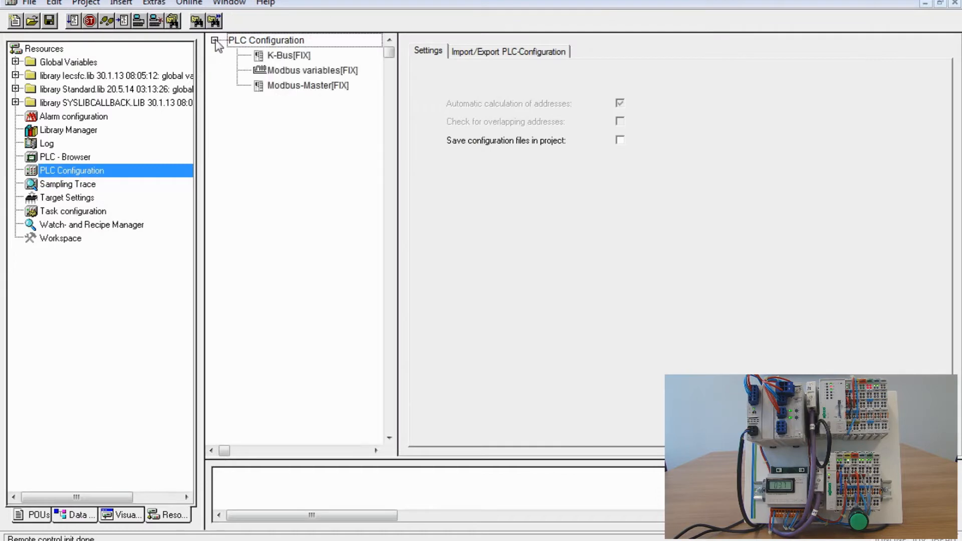
left_click(278, 85)
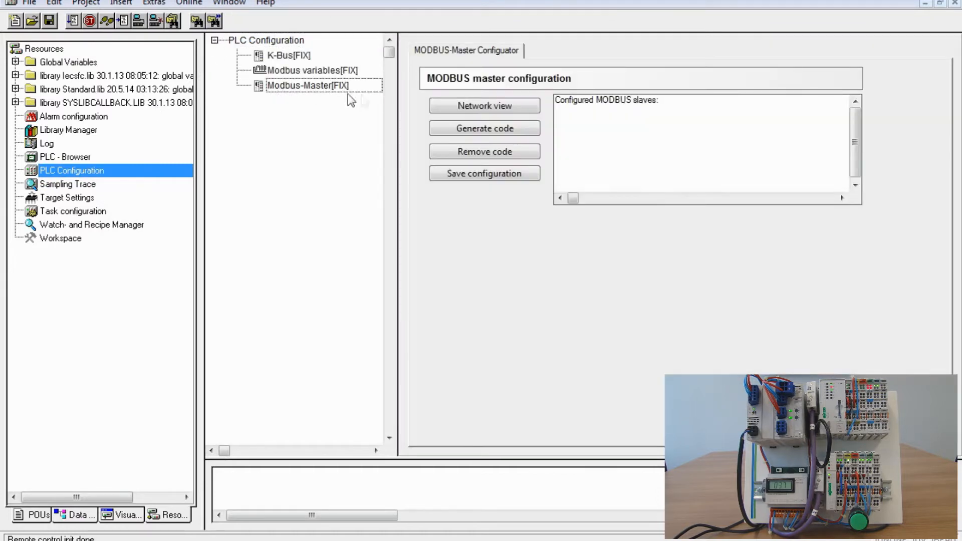
left_click(460, 106)
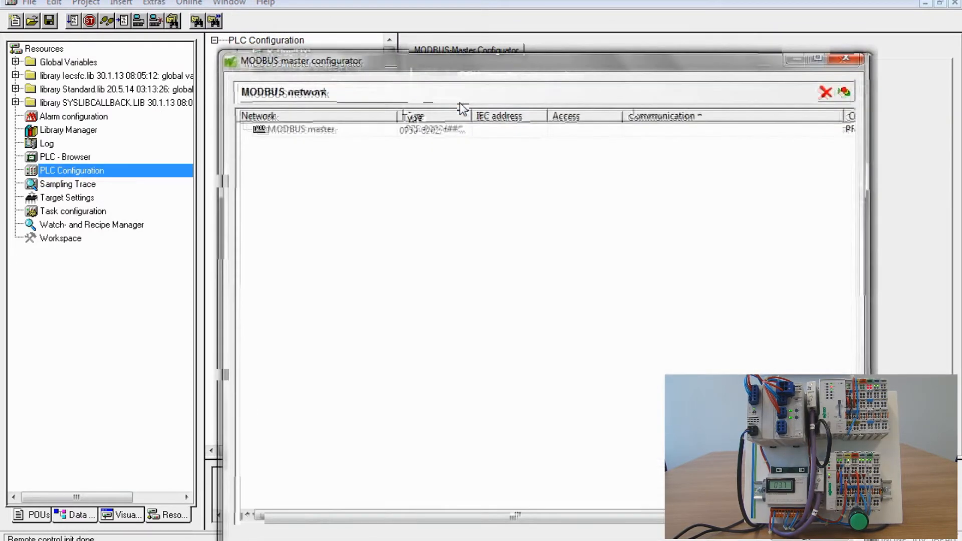
right_click(333, 132)
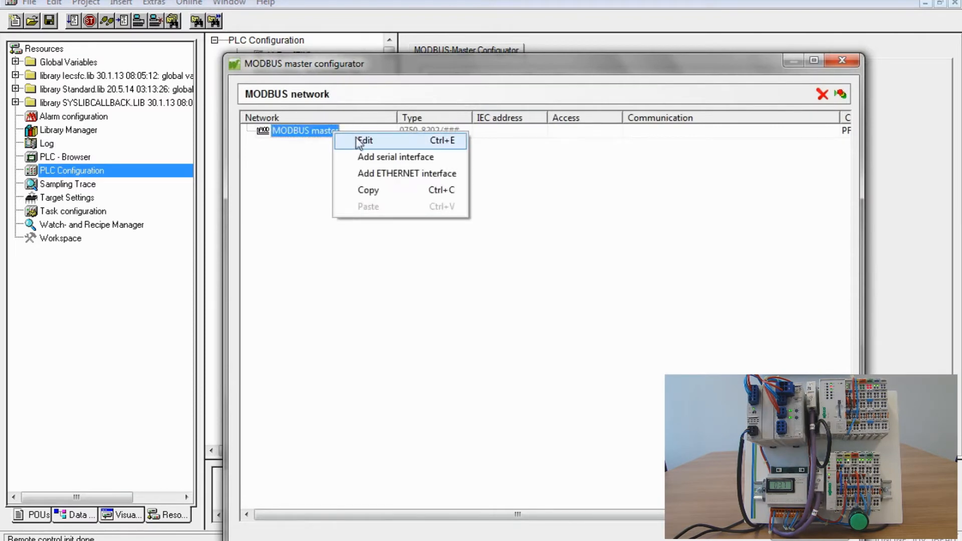
left_click(375, 158)
Add a Generic MODBUS slave to the serial interface and expand the interface in the network tree
right_click(353, 150)
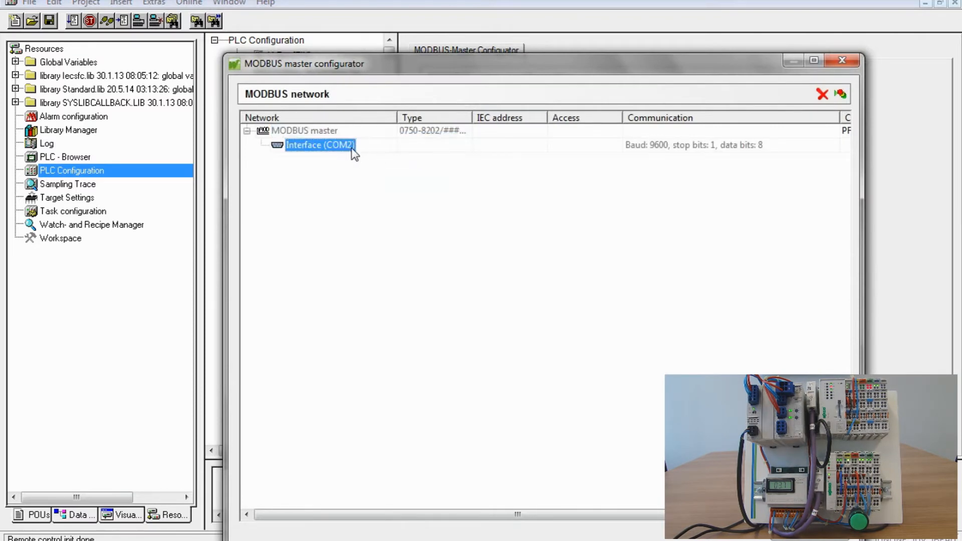
left_click(382, 173)
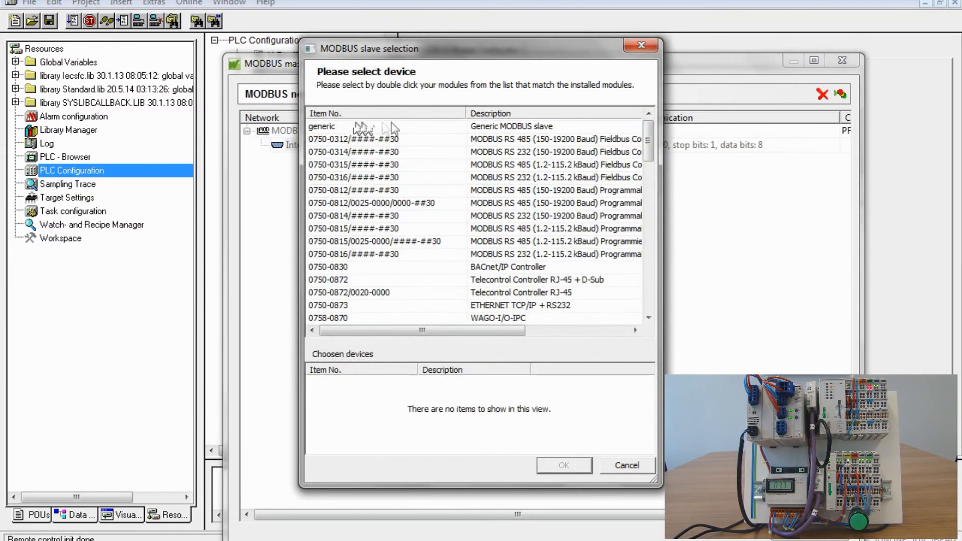
left_click(546, 131)
double_click(545, 129)
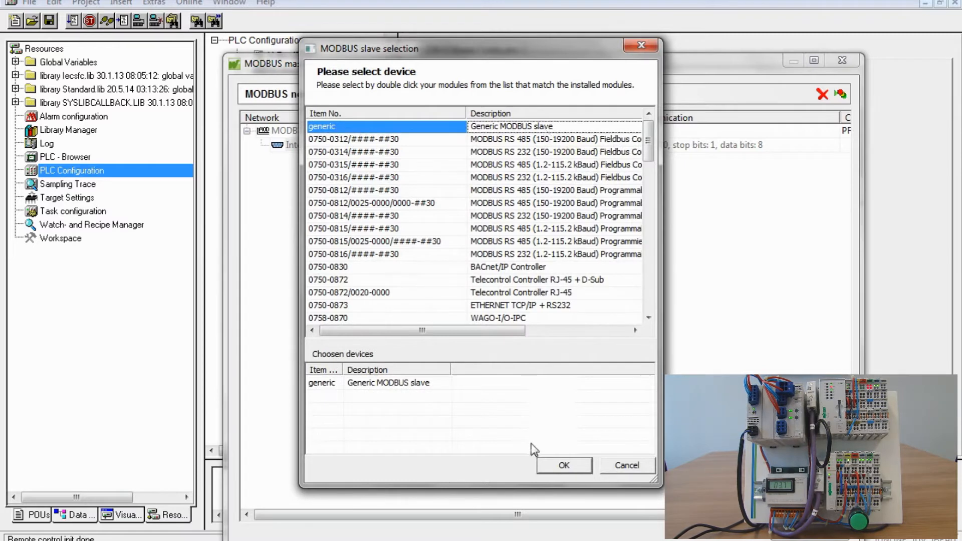
left_click(565, 466)
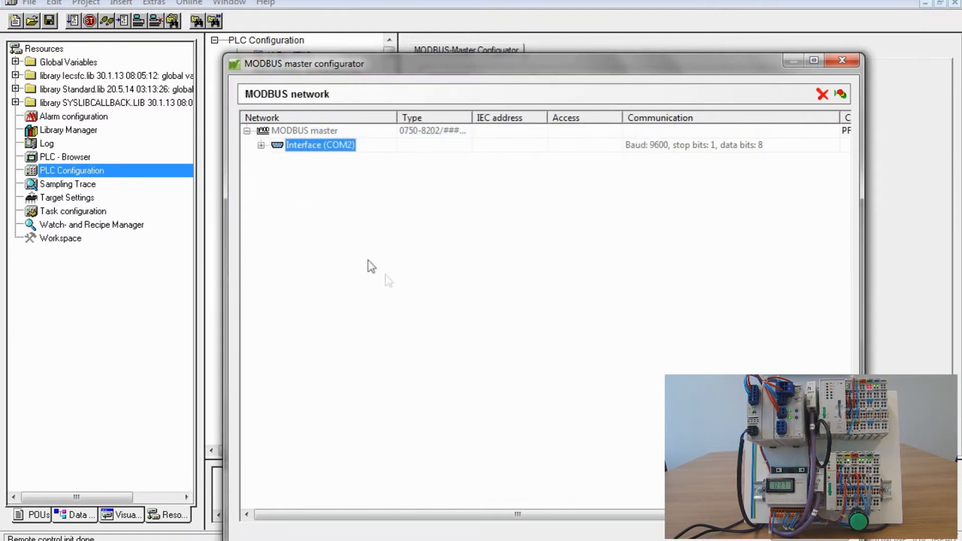
left_click(261, 145)
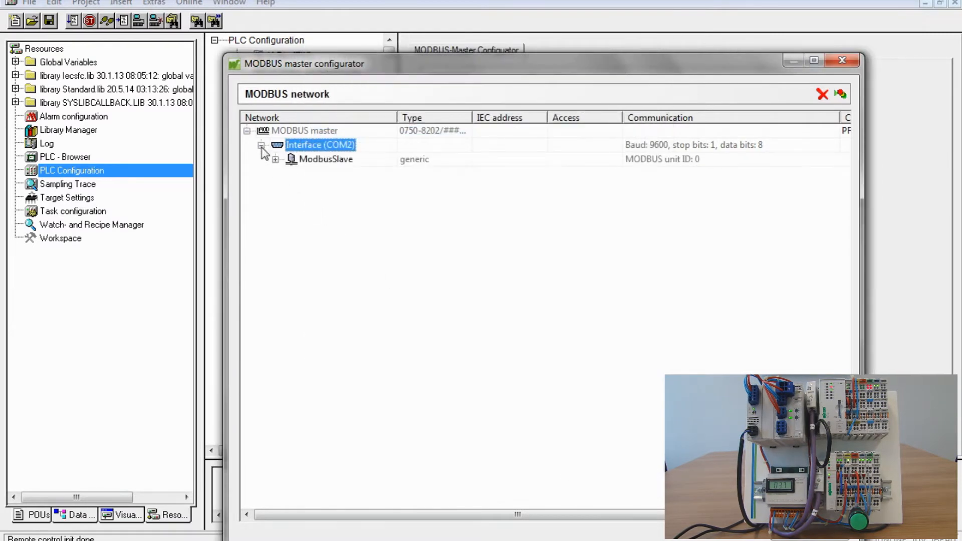
Set the serial interface's COM port to 0 and accept the port notice
right_click(369, 148)
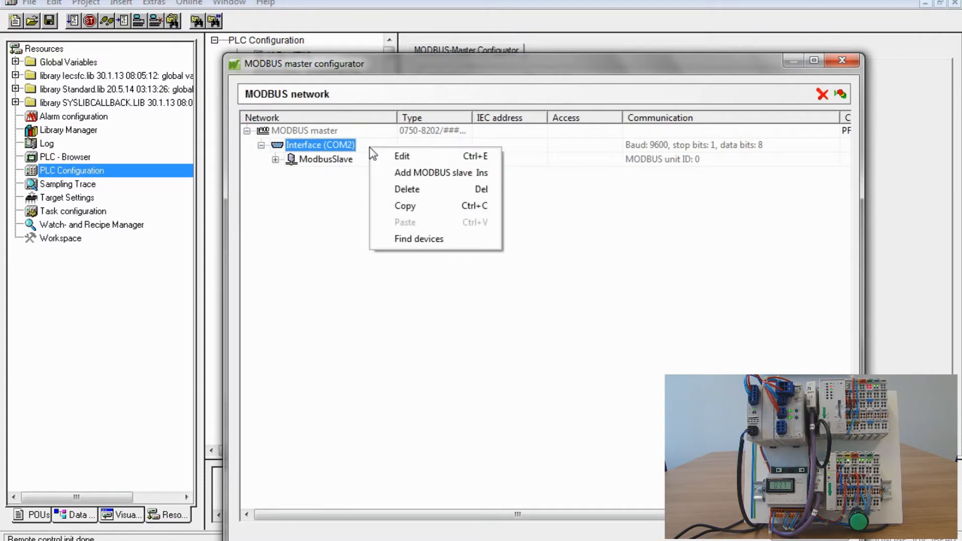
left_click(401, 157)
double_click(524, 228)
type("0")
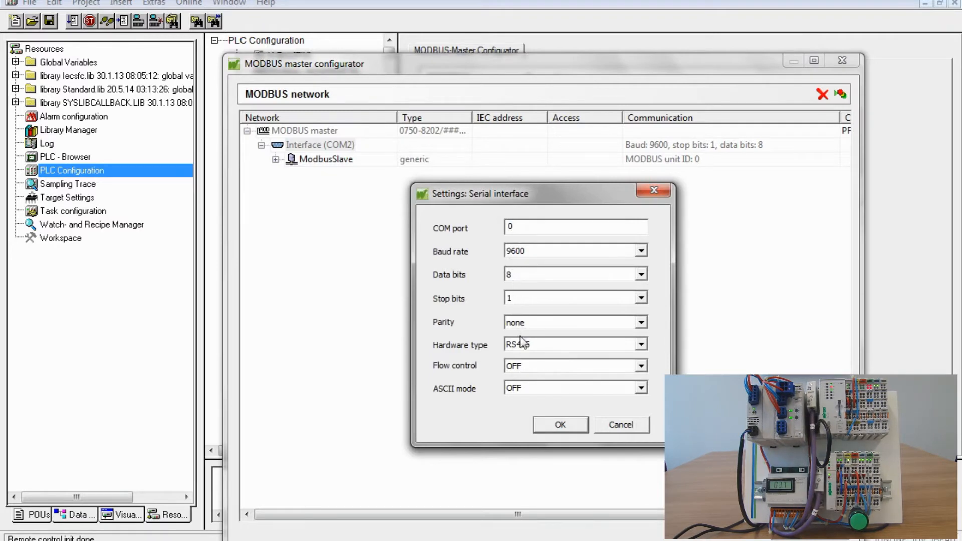
left_click(546, 425)
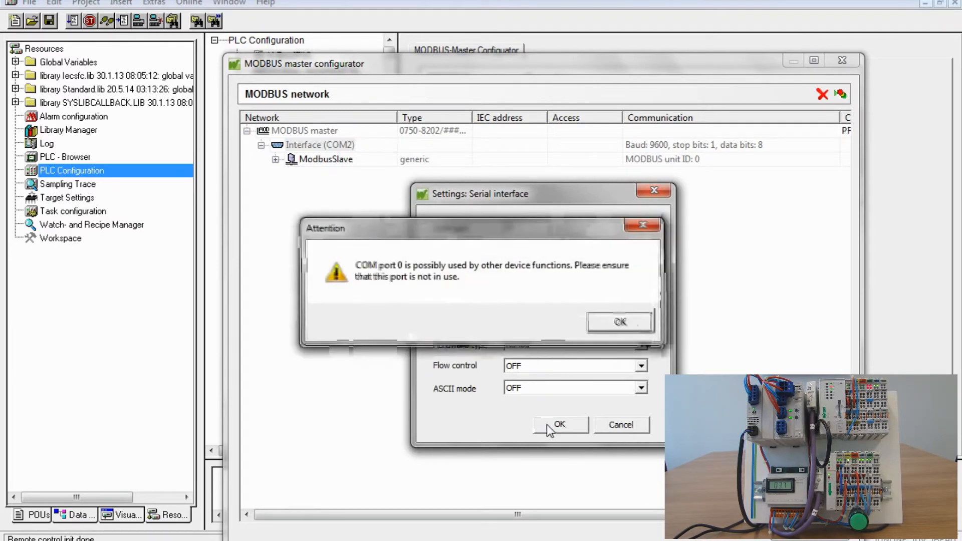
left_click(602, 320)
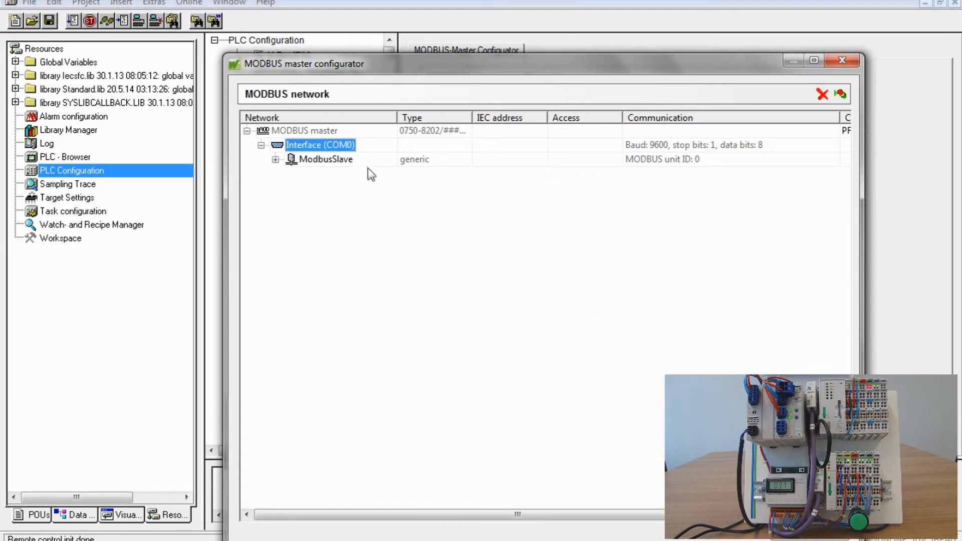
Set the MODBUS unit ID of ModbusSlave to 2 in its communication settings
right_click(368, 163)
left_click(382, 171)
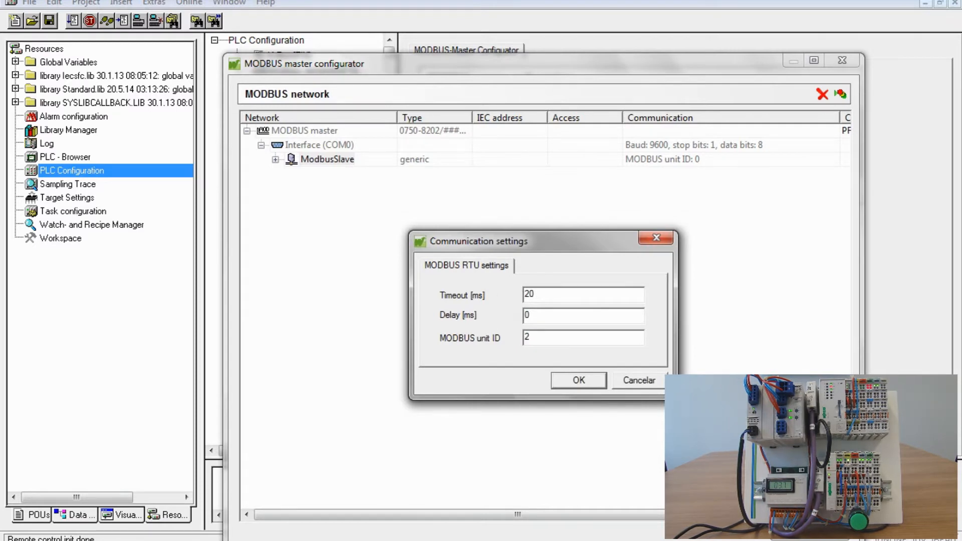
left_click(566, 382)
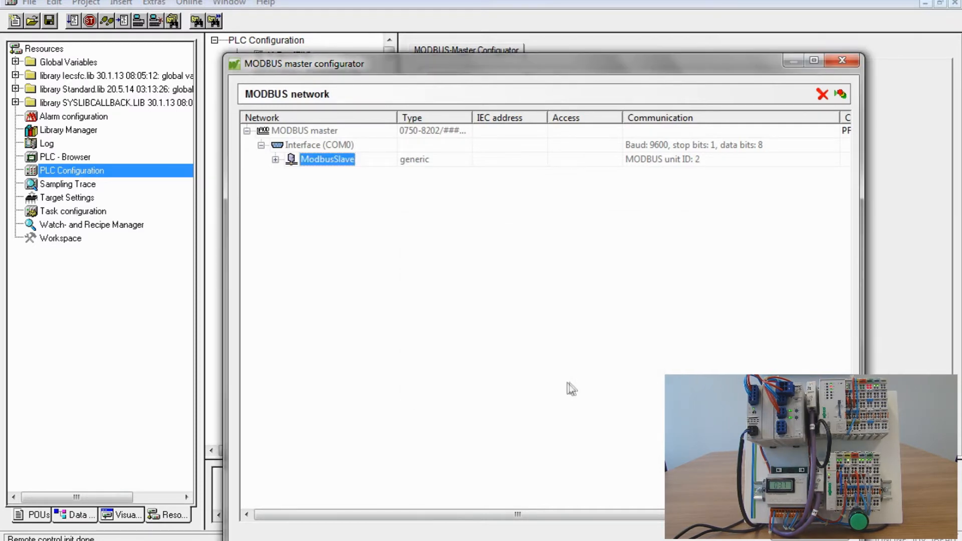
Add four variables under the Generic variables of ModbusSlave
left_click(276, 160)
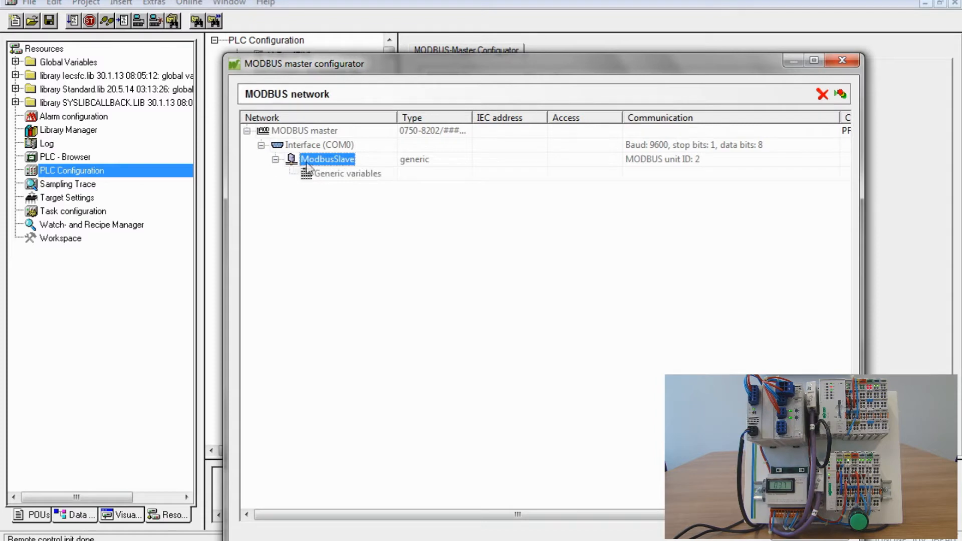
right_click(328, 174)
left_click(341, 186)
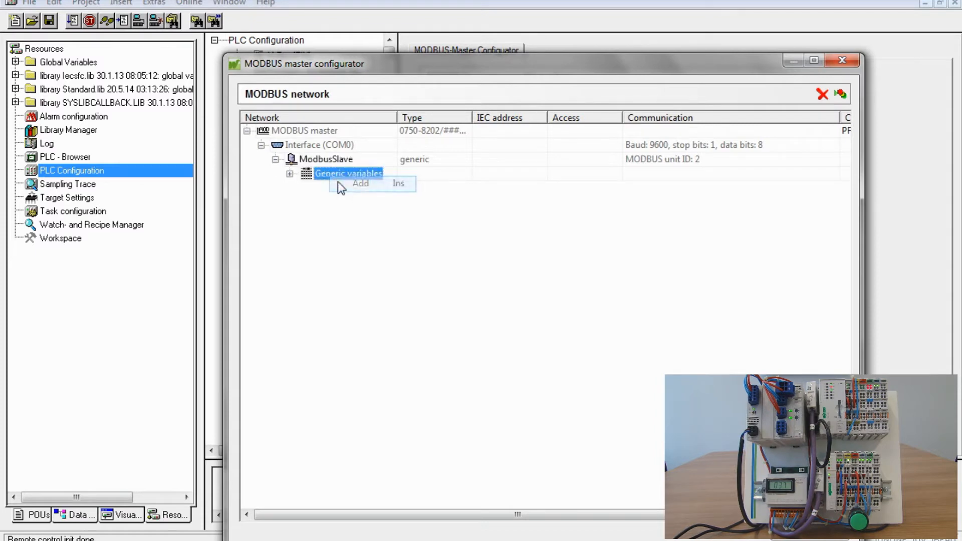
left_click(289, 175)
right_click(352, 175)
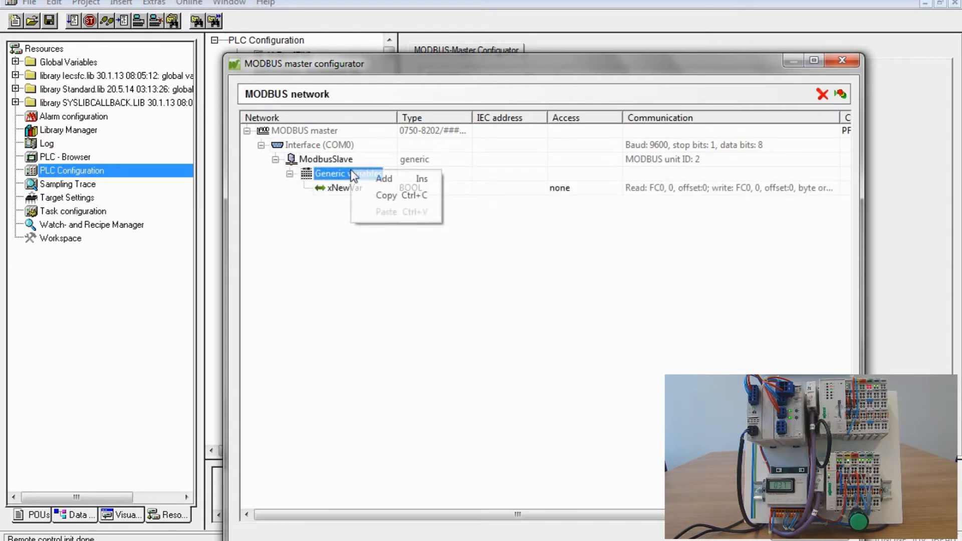
left_click(357, 179)
right_click(364, 180)
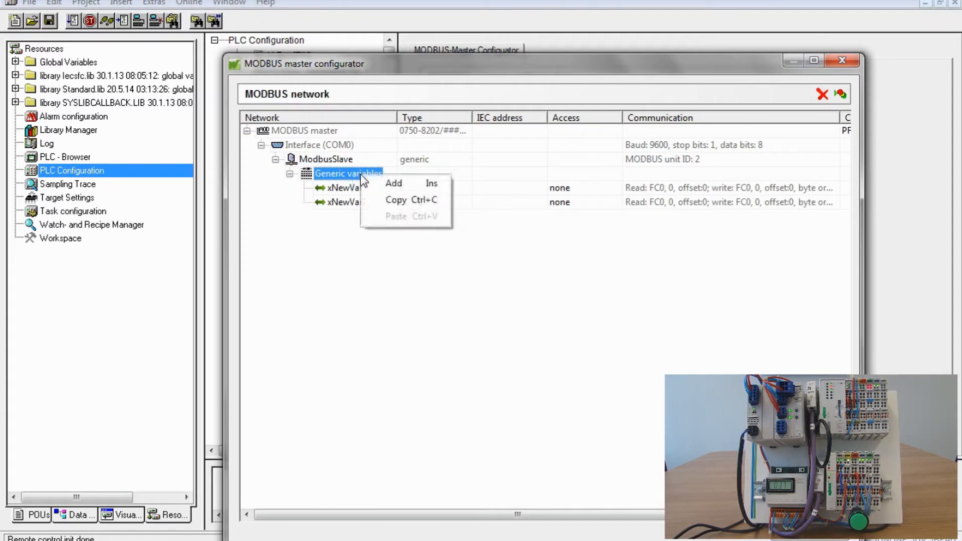
left_click(368, 184)
right_click(364, 180)
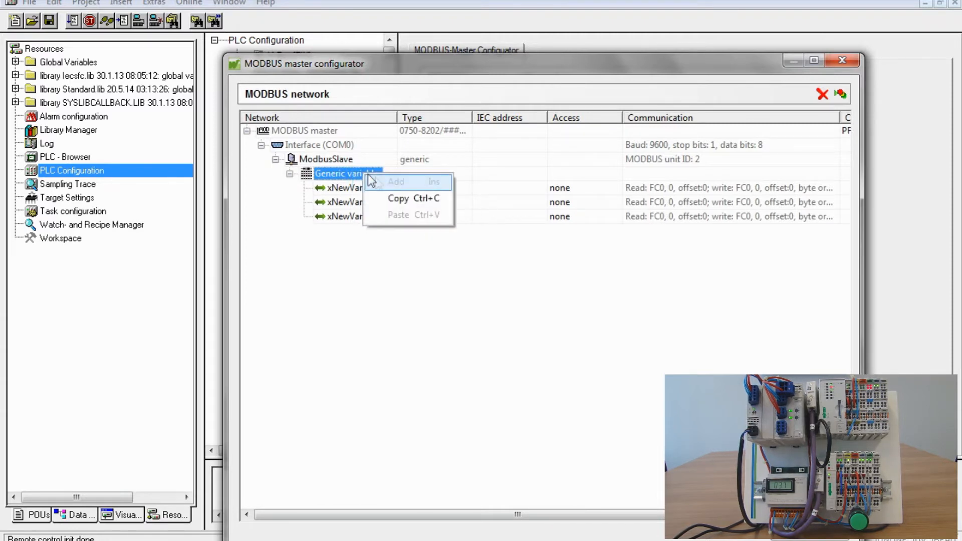
left_click(368, 184)
Rename the variable xNewVar as DI_1 and set its read MODBUS function code to Read discrete inputs (FC2)
double_click(363, 189)
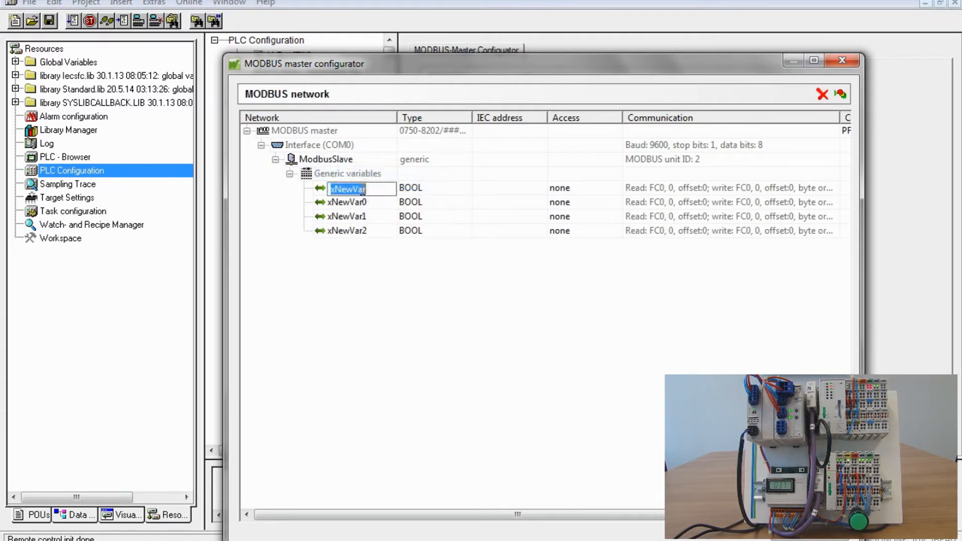
type("DI_1")
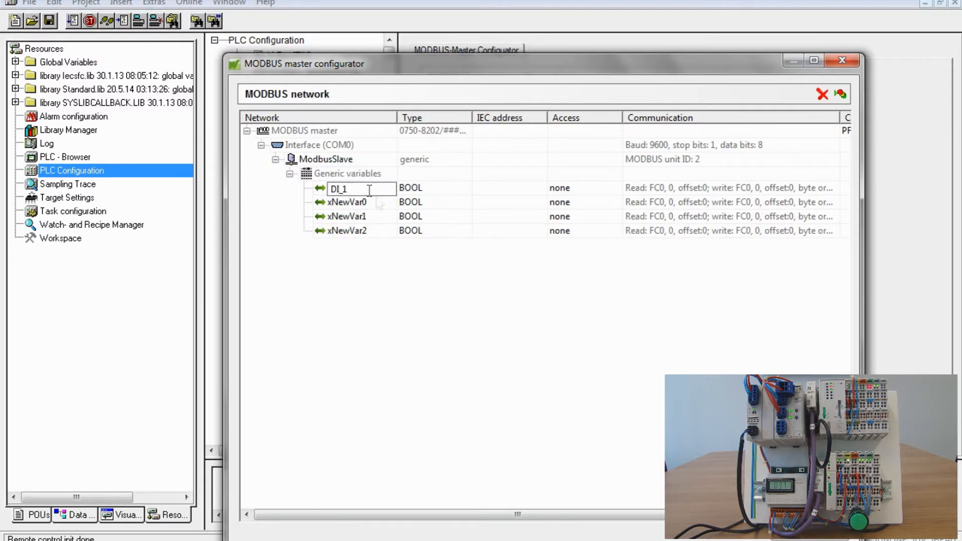
key("Return")
right_click(384, 189)
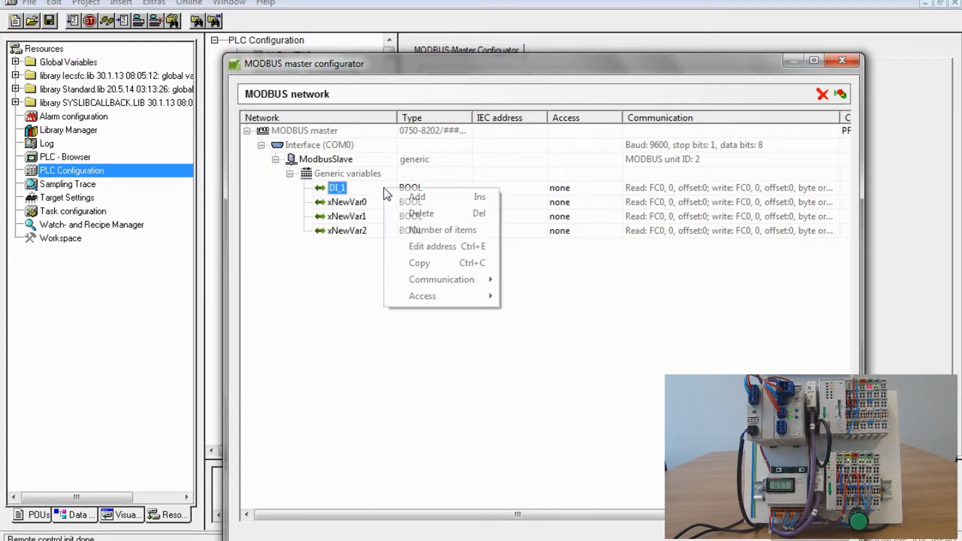
left_click(411, 246)
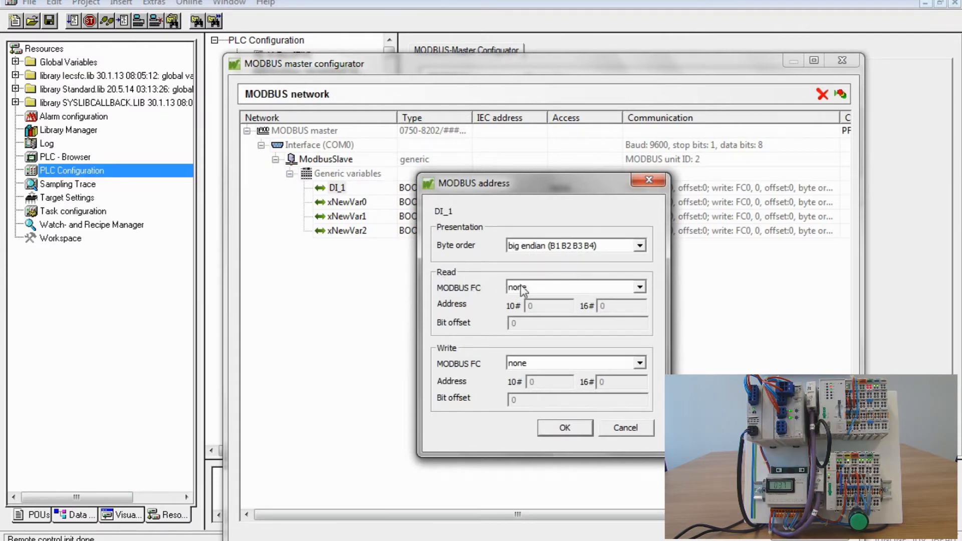
left_click(639, 287)
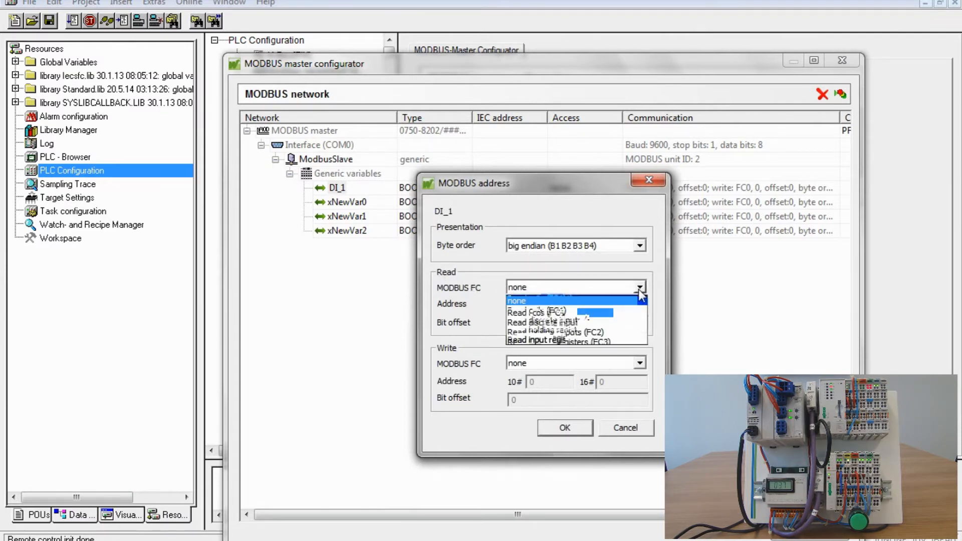
left_click(599, 320)
left_click(570, 428)
Set the data type of DI_1 to BYTE and its access to read only
left_click(460, 191)
left_click(461, 191)
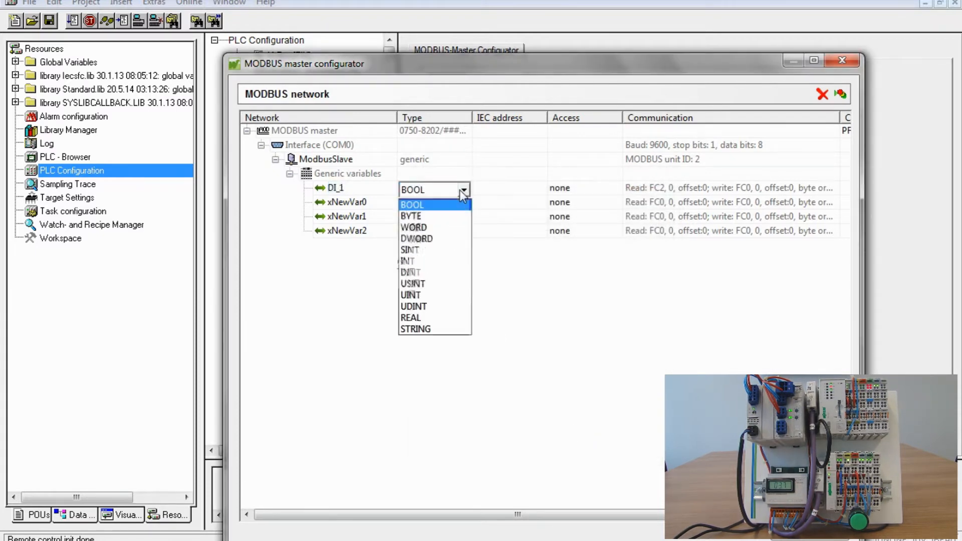
left_click(440, 218)
left_click(577, 189)
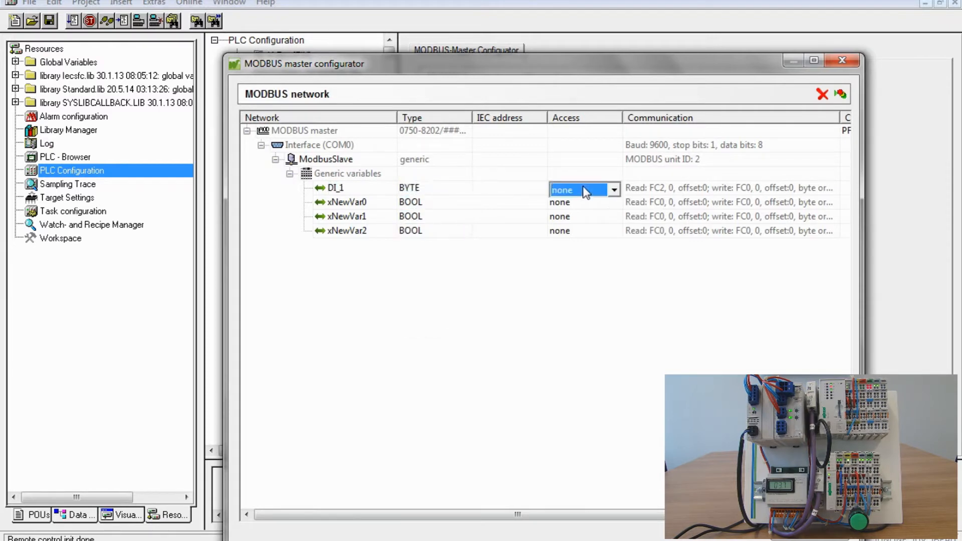
left_click(614, 190)
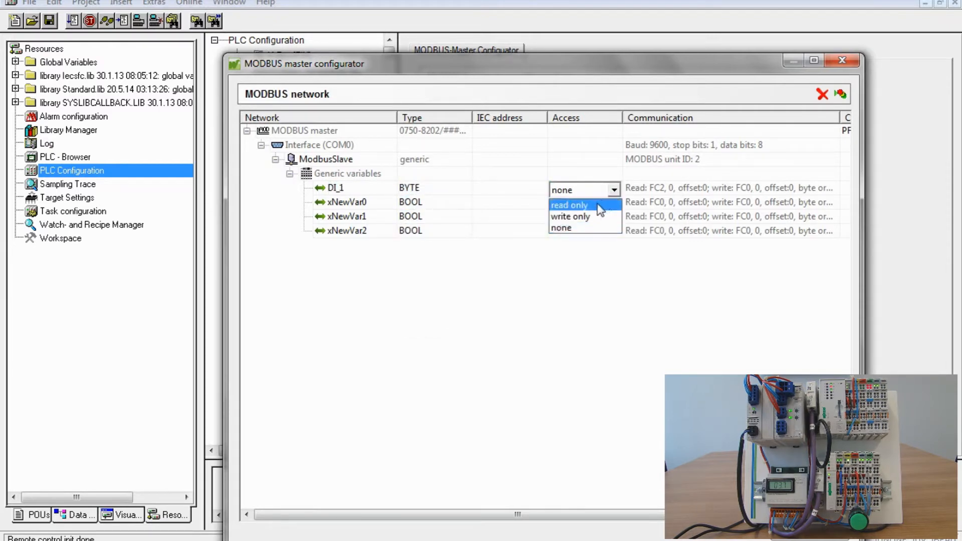
left_click(598, 205)
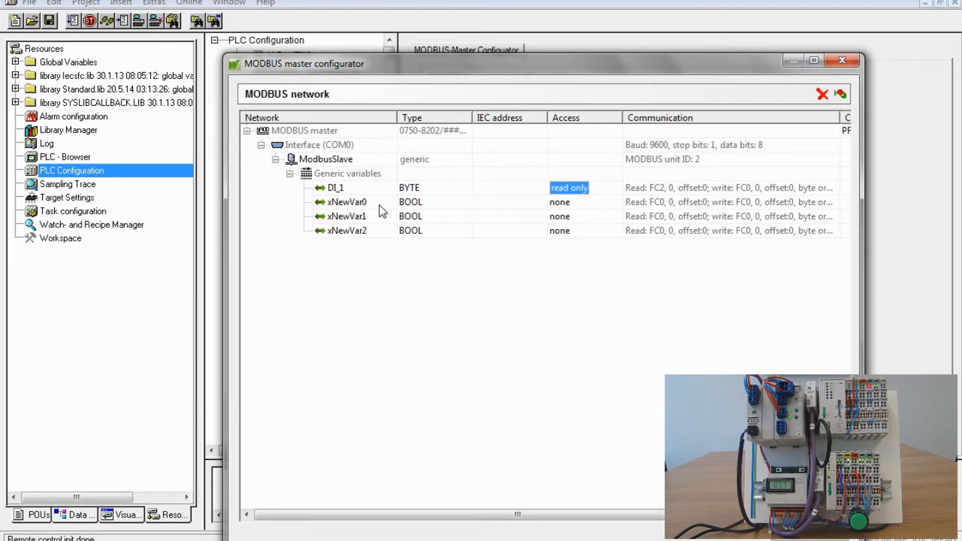
Rename xNewVar0 as DO_1 and set its write MODBUS function code to Write multiple coils (FC15)
left_click(361, 205)
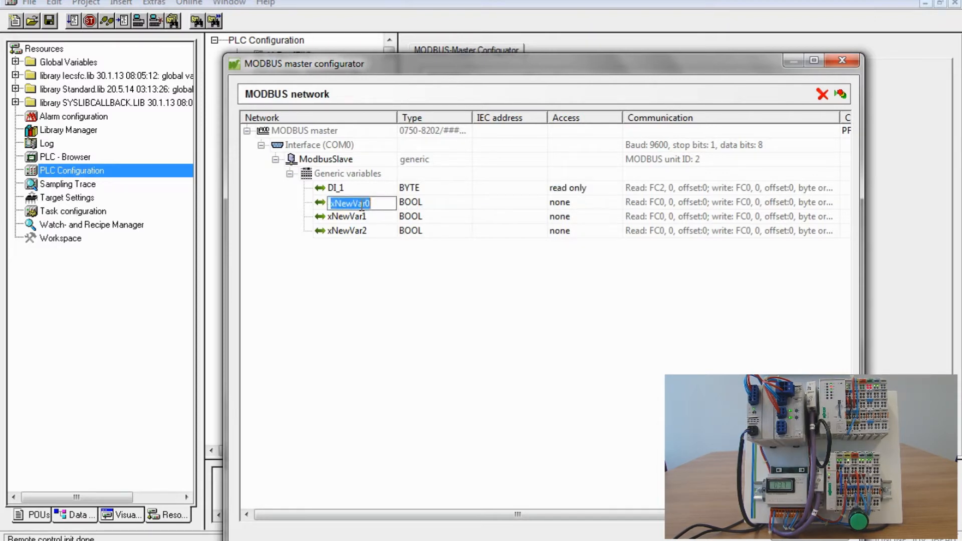
type("DO_1")
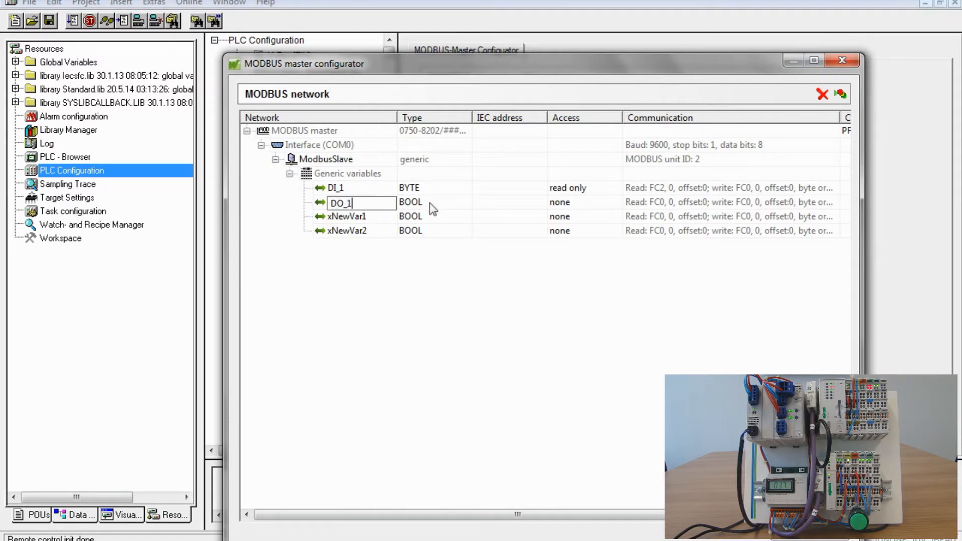
key("Return")
right_click(387, 201)
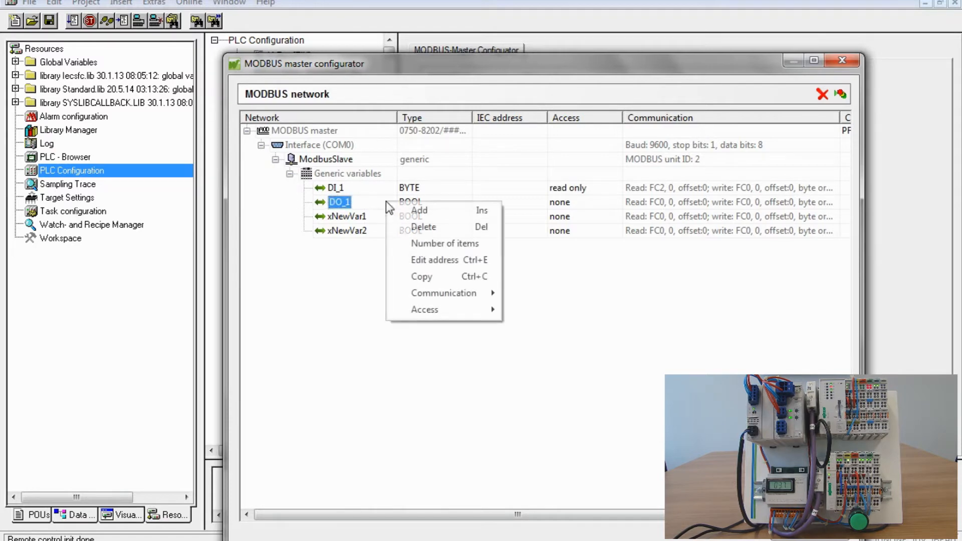
left_click(418, 258)
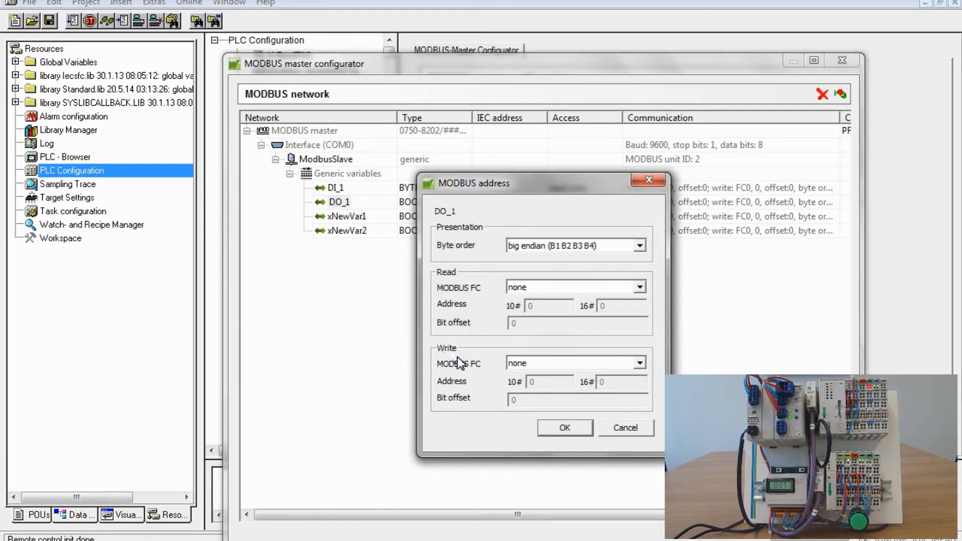
left_click(640, 367)
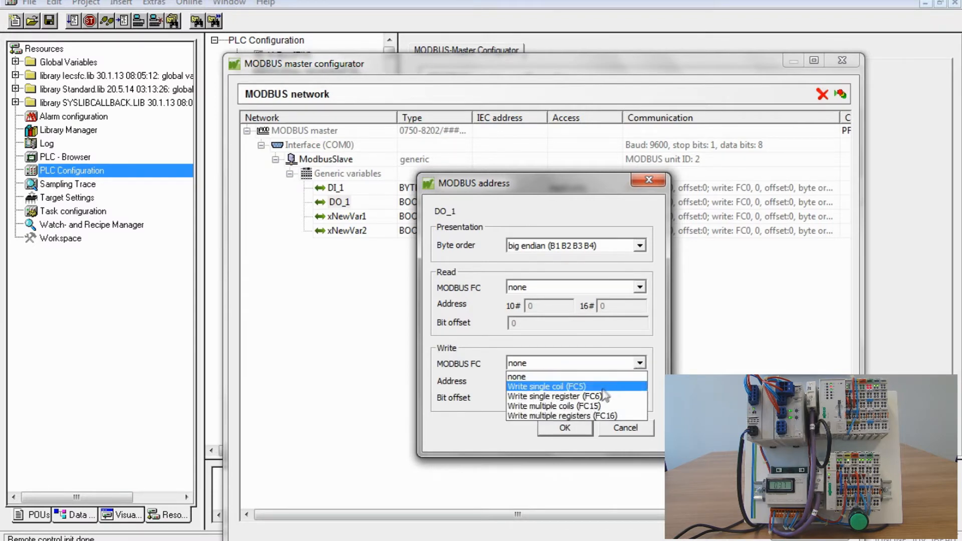
left_click(587, 407)
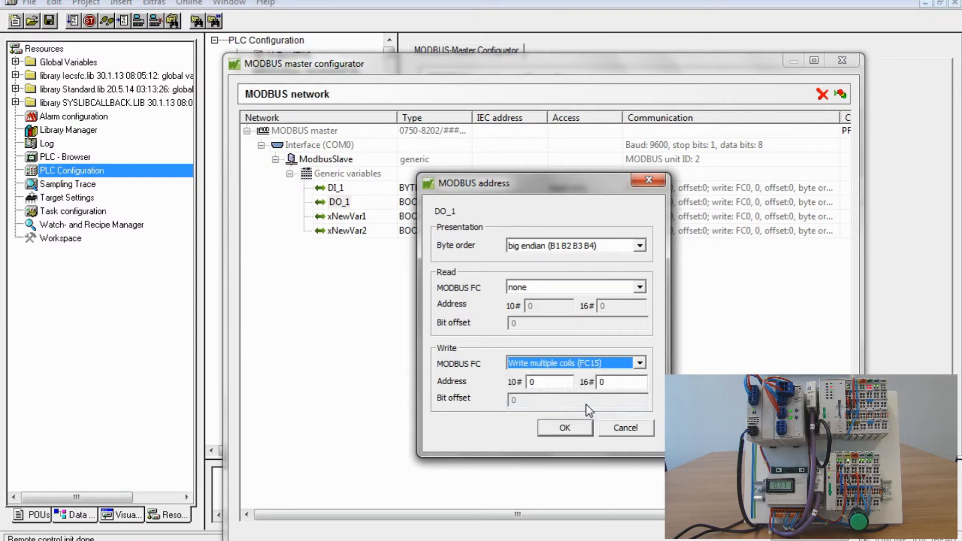
left_click(569, 430)
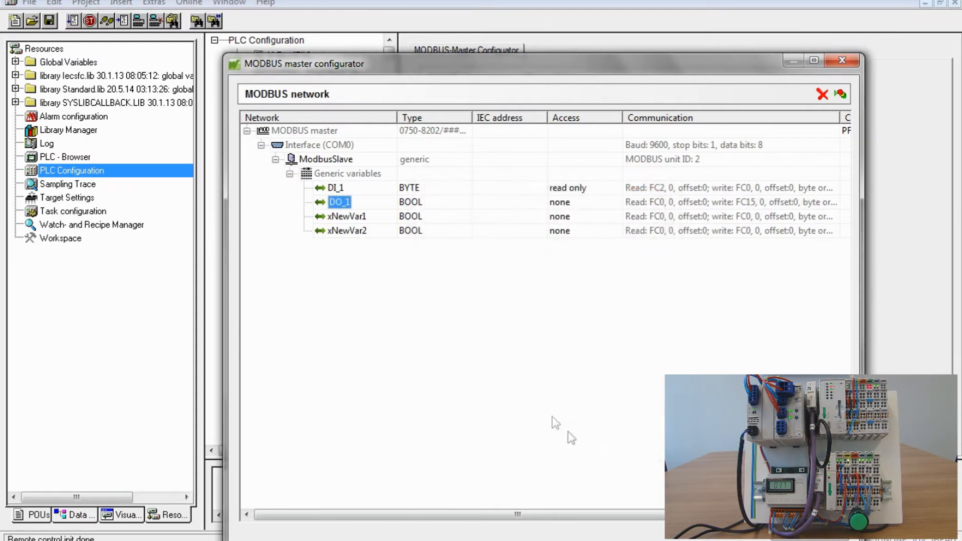
Set the data type of DO_1 to BYTE and its access to write only
left_click(450, 204)
left_click(463, 205)
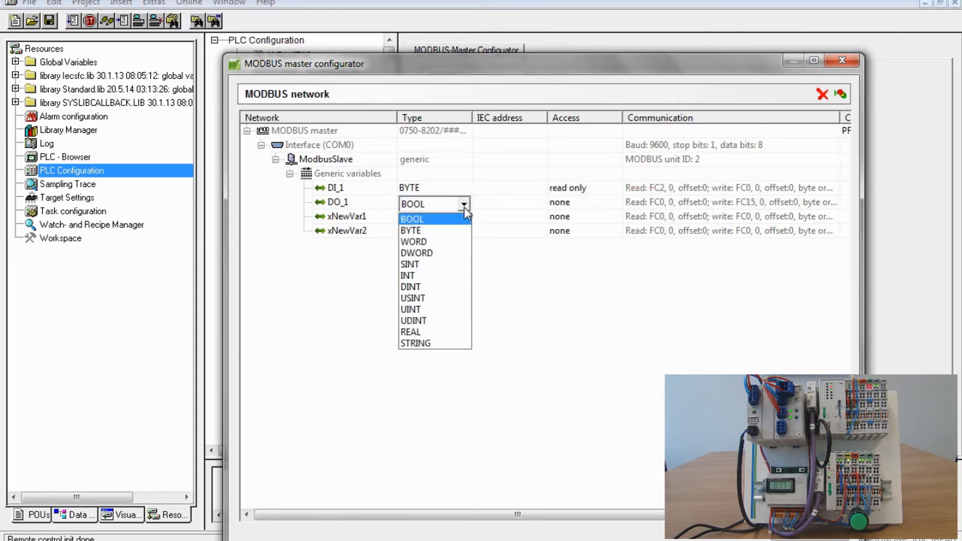
left_click(443, 225)
left_click(570, 203)
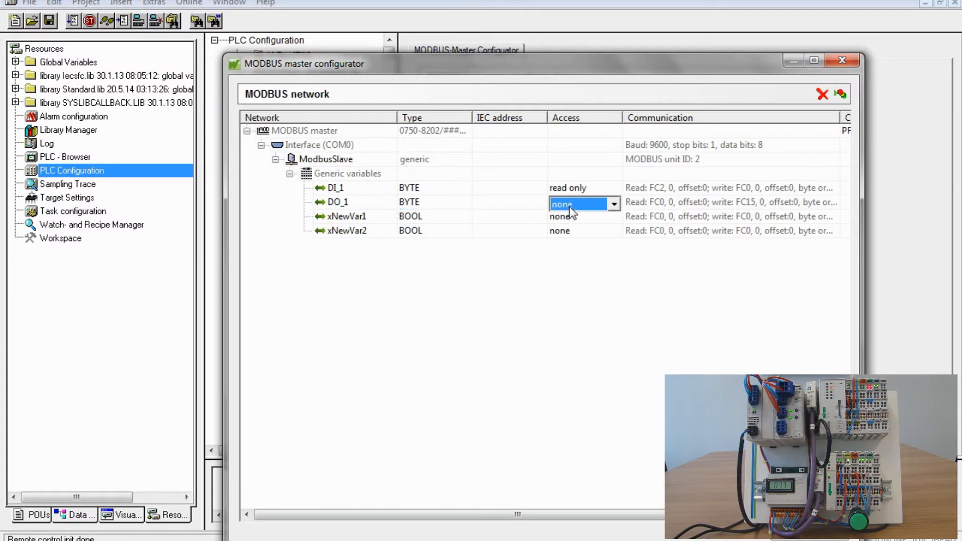
left_click(613, 204)
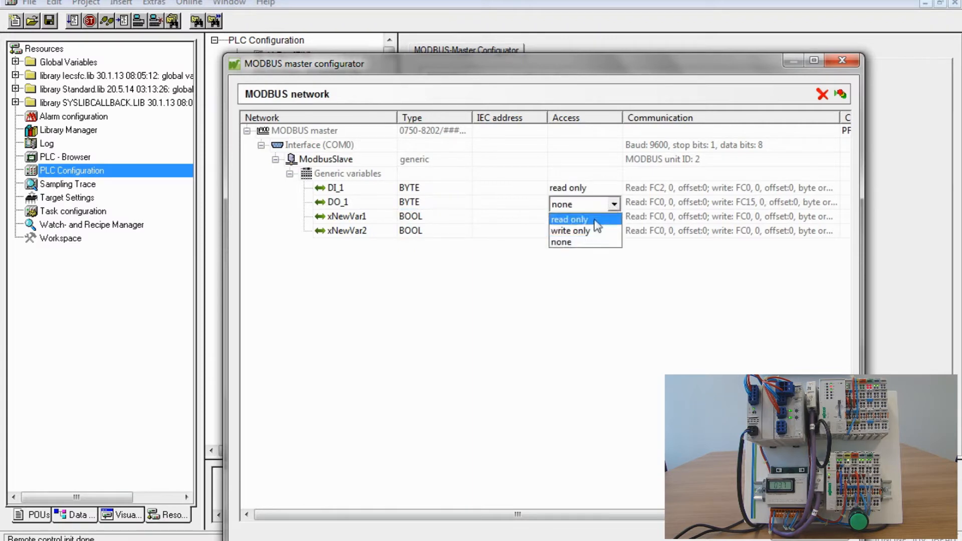
left_click(587, 230)
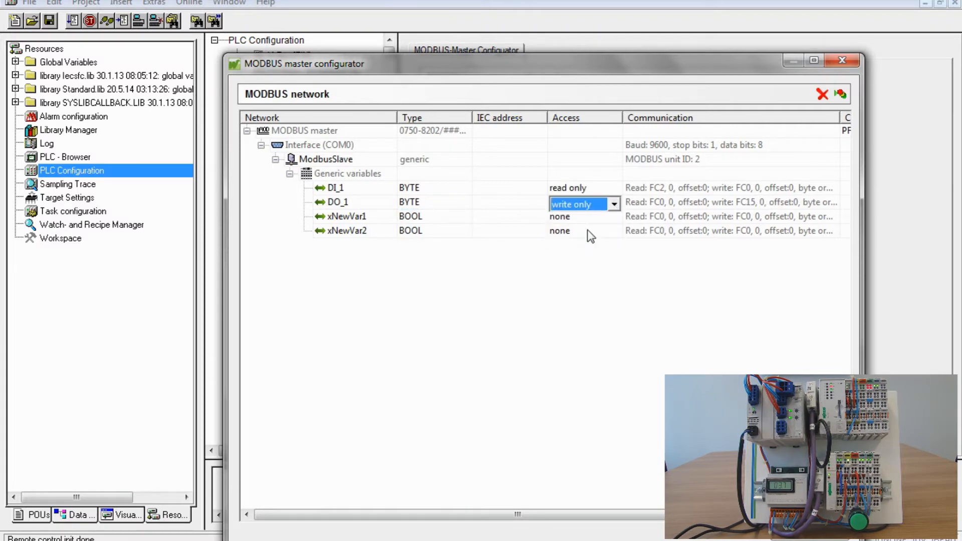
Rename xNewVar1 as AI_1 and set its read MODBUS function code to Read holding registers (FC3)
left_click(360, 218)
left_click(359, 219)
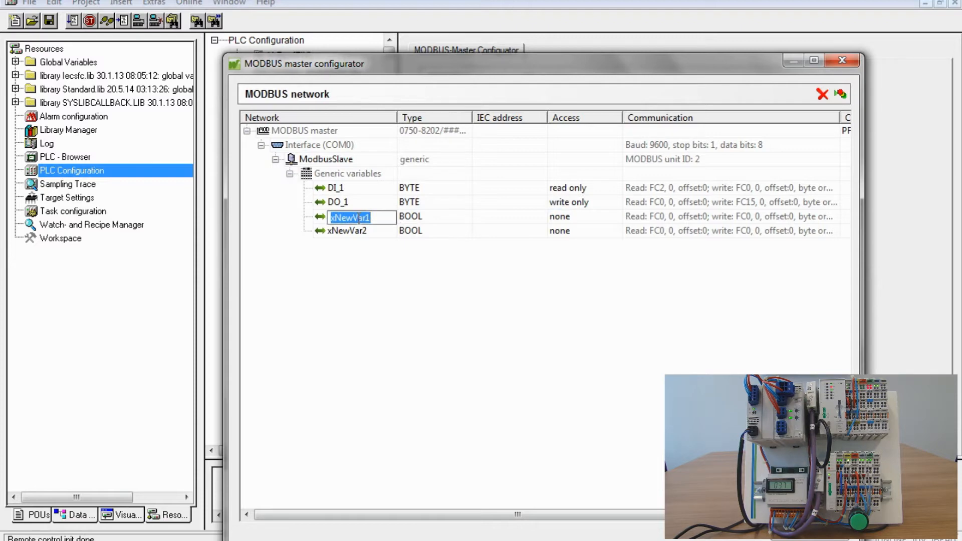
type("AI_1")
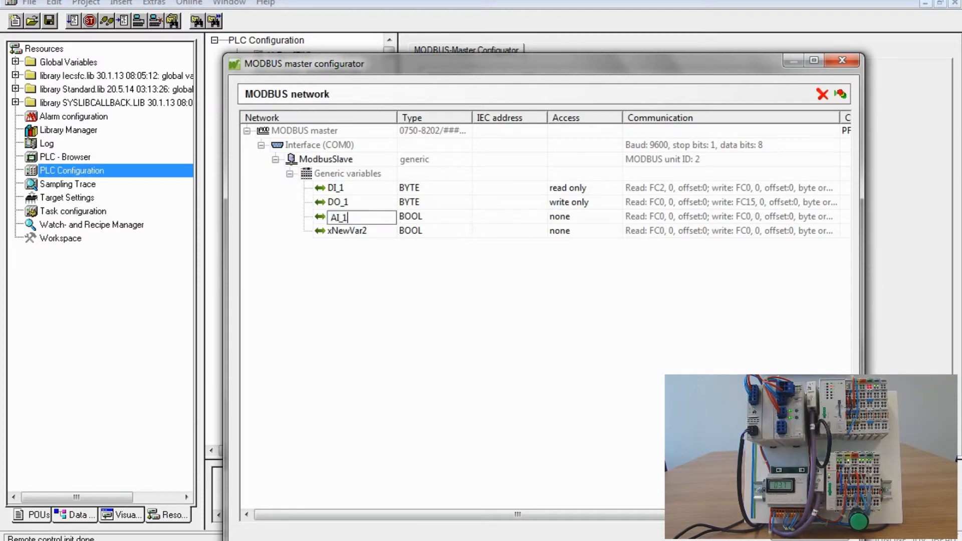
right_click(372, 218)
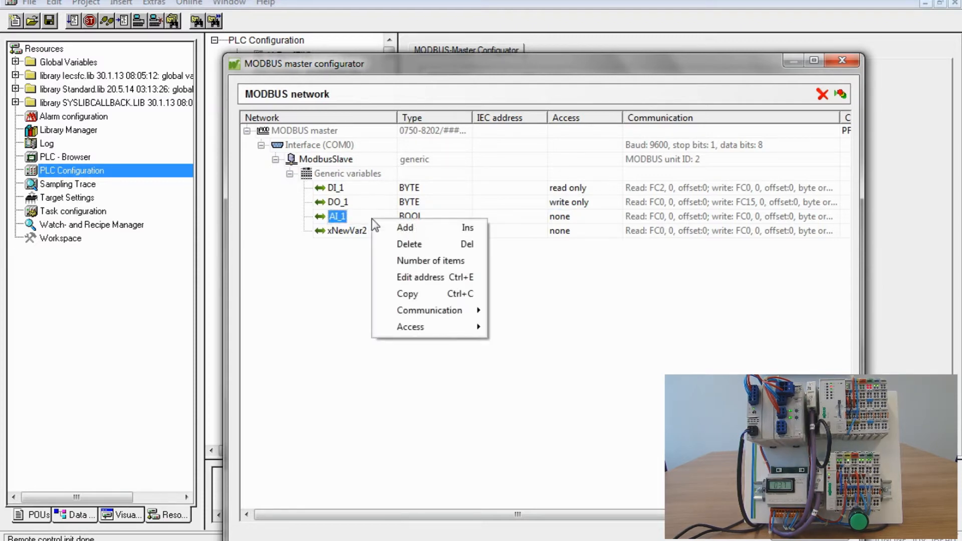
left_click(425, 278)
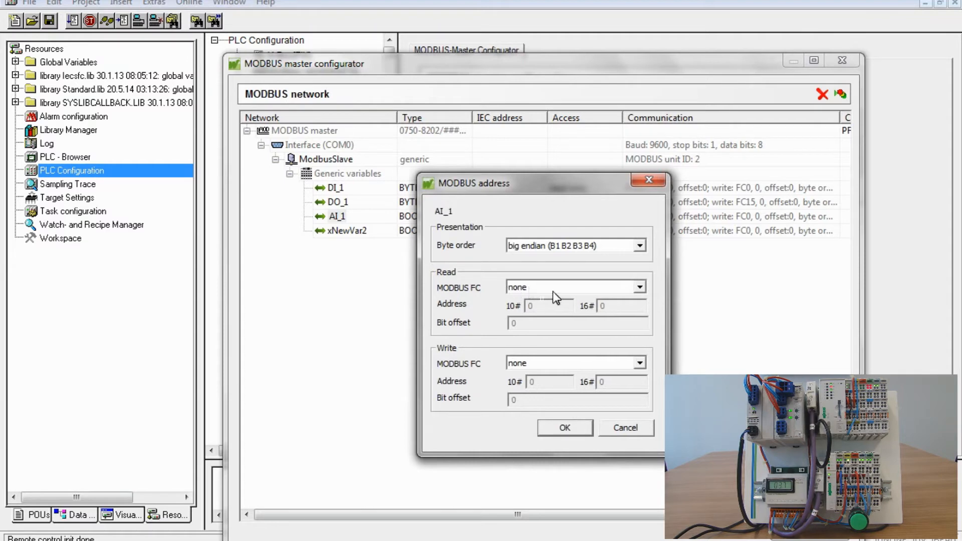
left_click(639, 286)
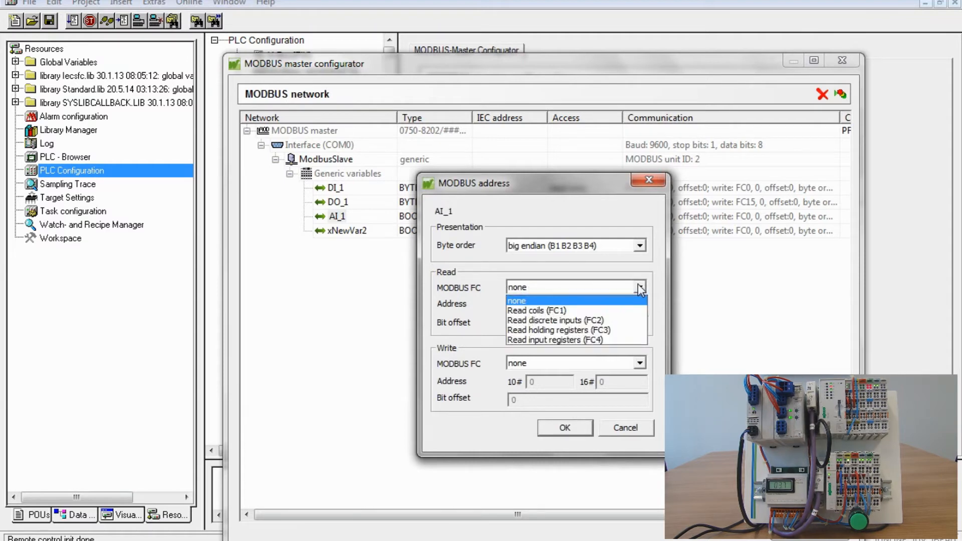
left_click(585, 330)
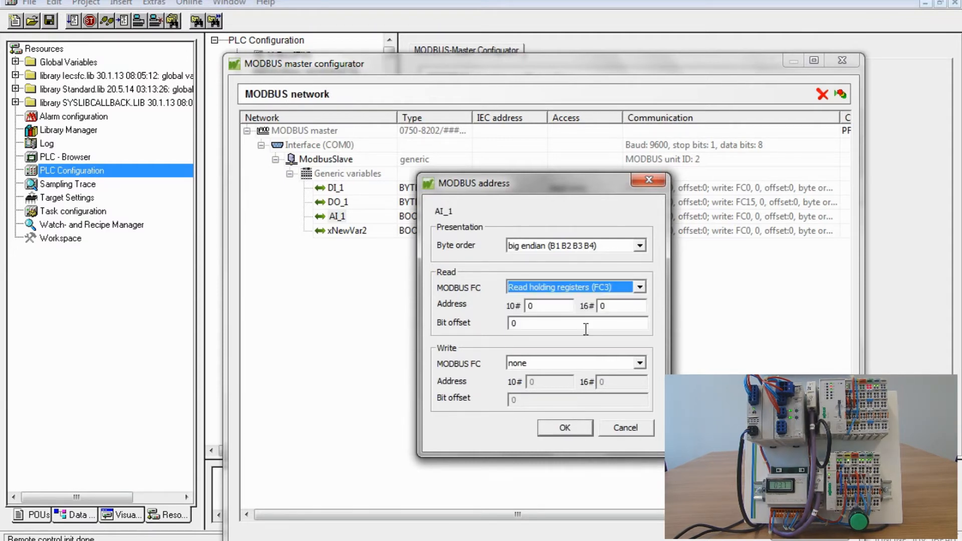
left_click(565, 427)
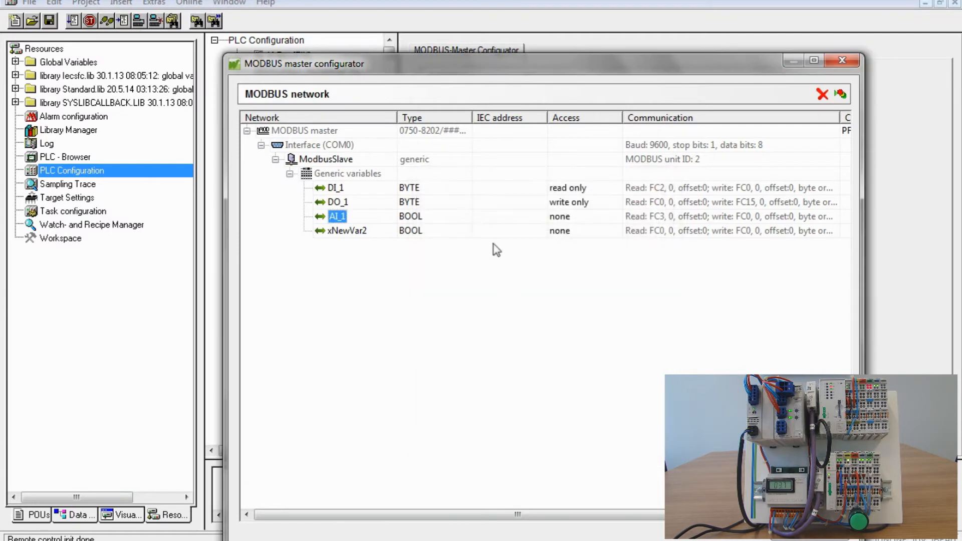
Set the data type of AI_1 to WORD and its access to read only
left_click(459, 218)
left_click(457, 218)
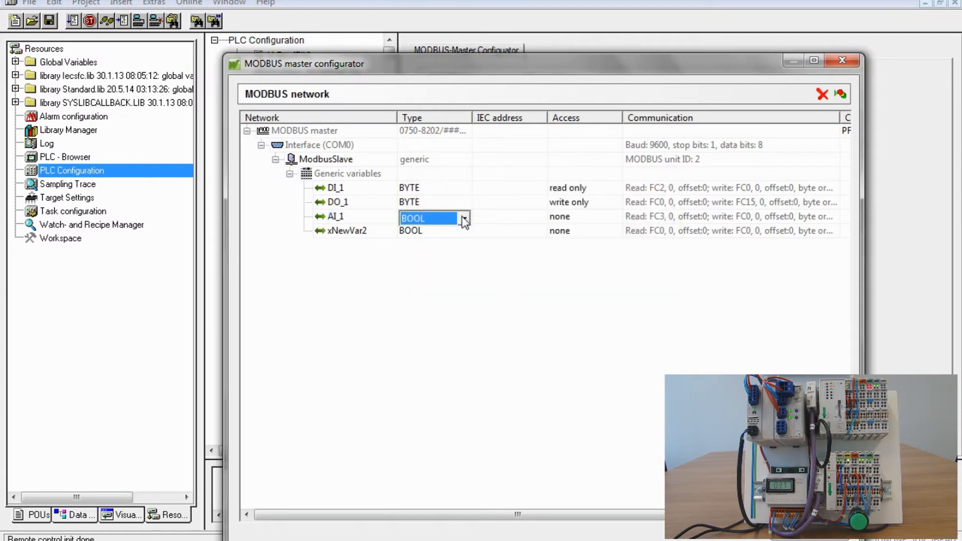
left_click(462, 218)
left_click(436, 253)
left_click(589, 215)
left_click(589, 215)
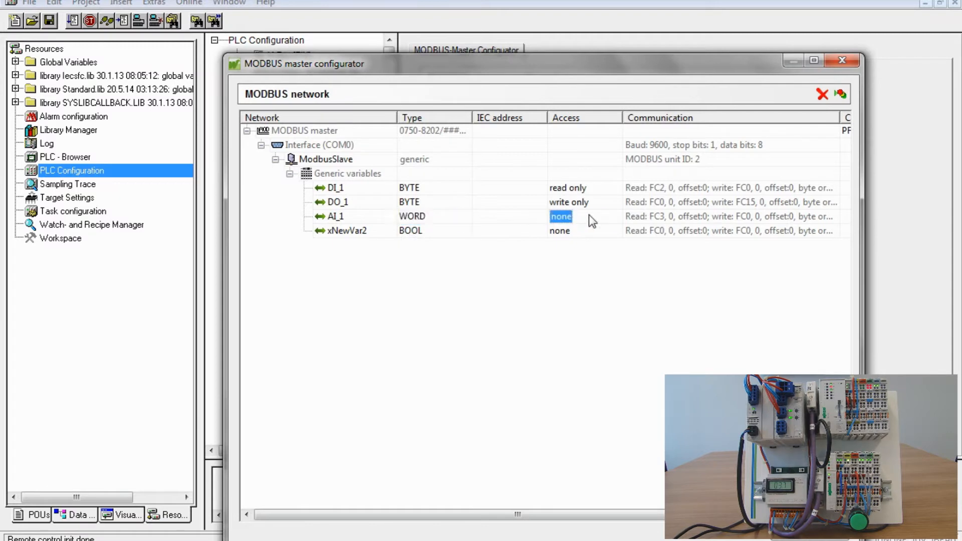
left_click(589, 218)
left_click(613, 219)
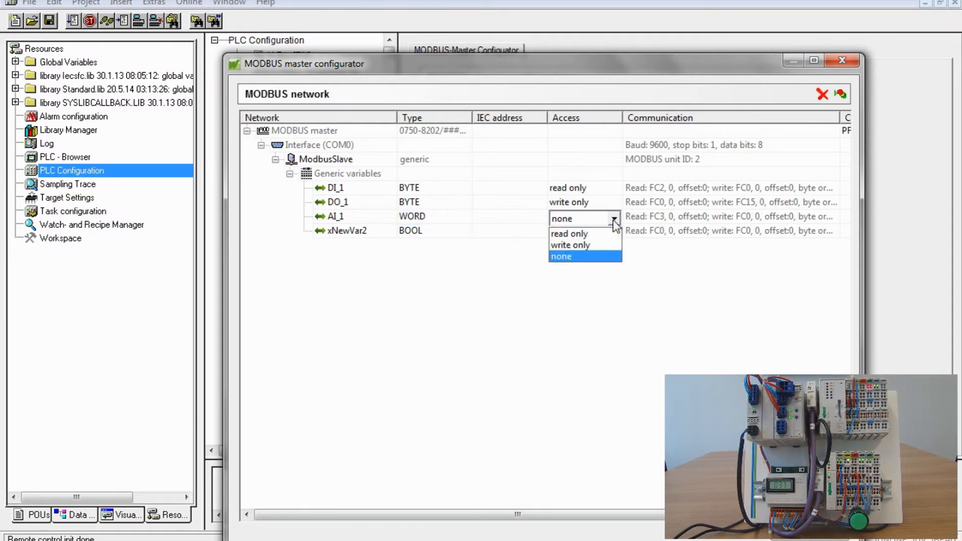
left_click(591, 235)
Rename xNewVar2 as AO_1 and set its data type to BYTE
double_click(362, 232)
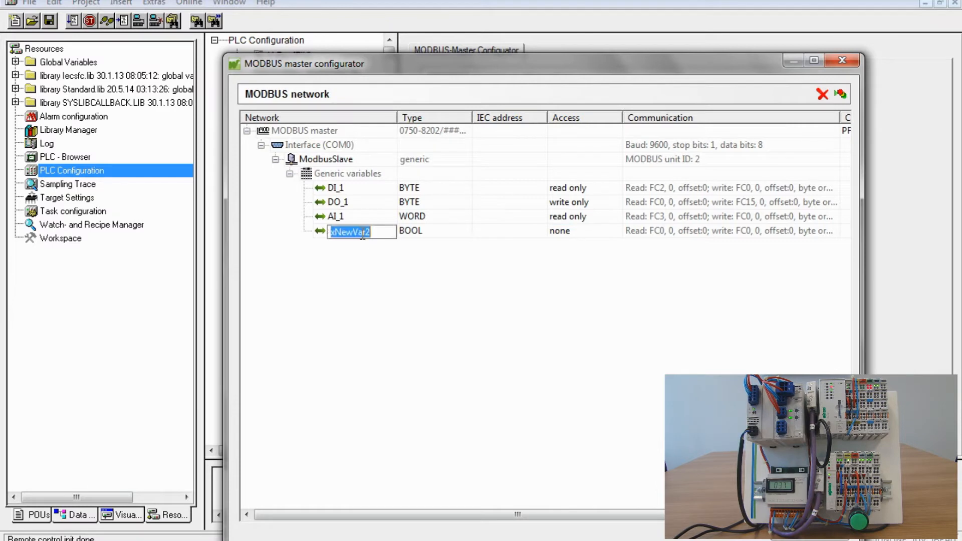
type("AO_1")
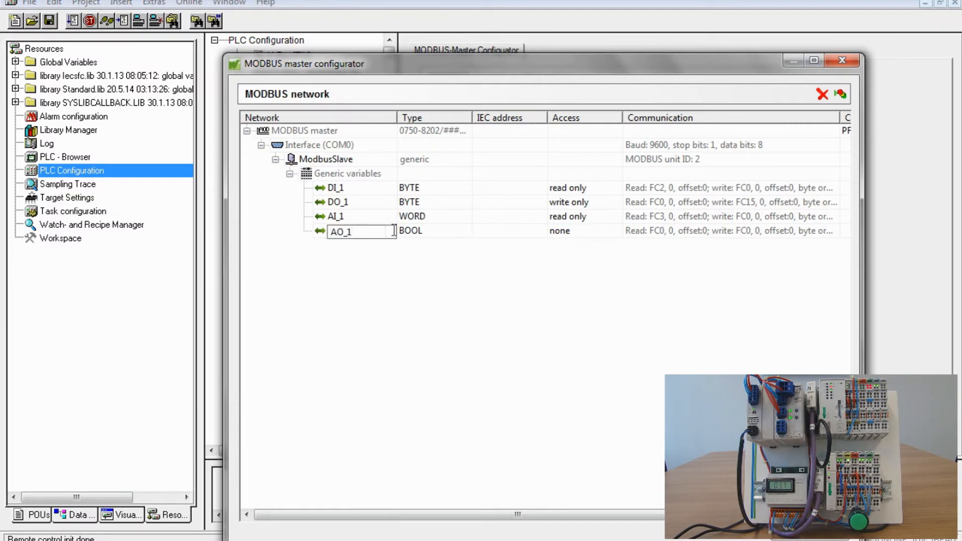
left_click(440, 232)
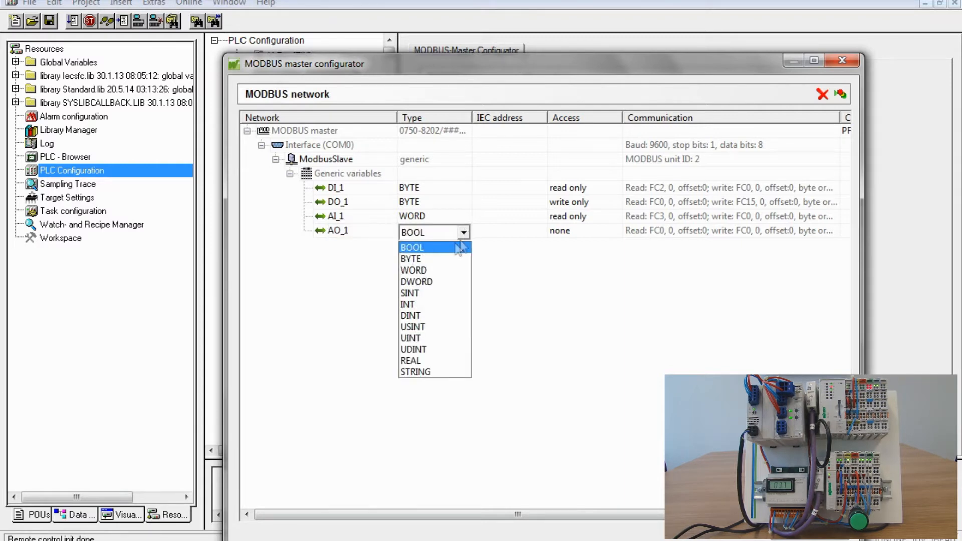
left_click(441, 259)
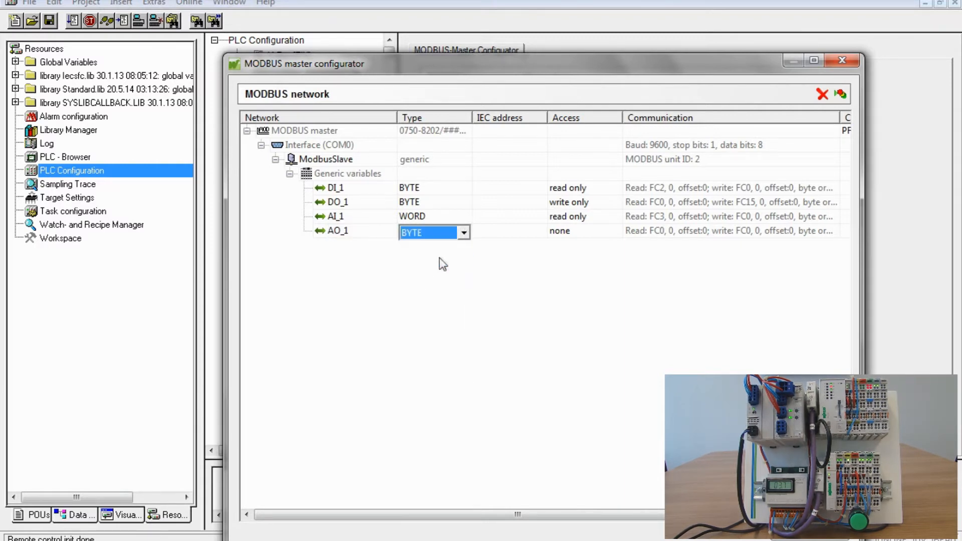
Set AO_1's write MODBUS function code to Write multiple registers (FC16) with hexadecimal address 200
left_click(377, 235)
right_click(375, 234)
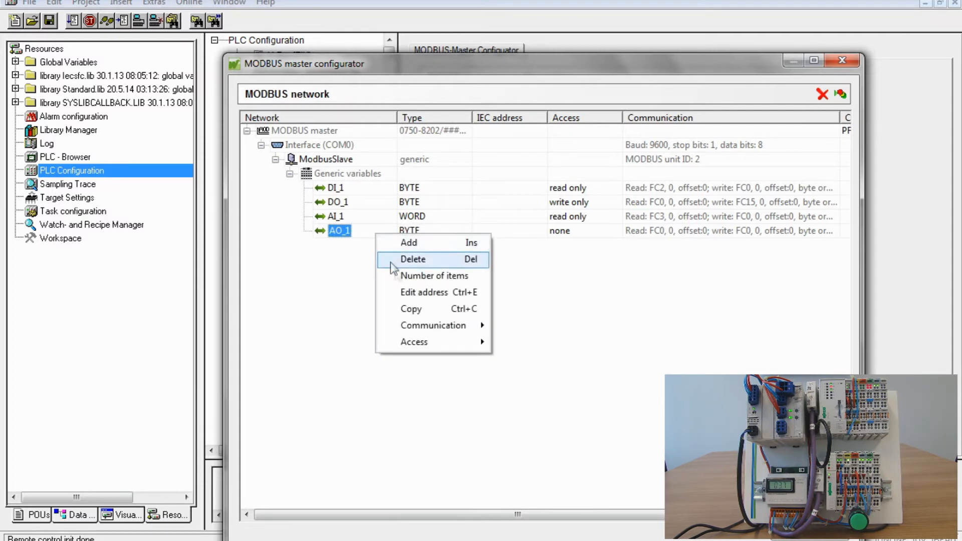
left_click(409, 292)
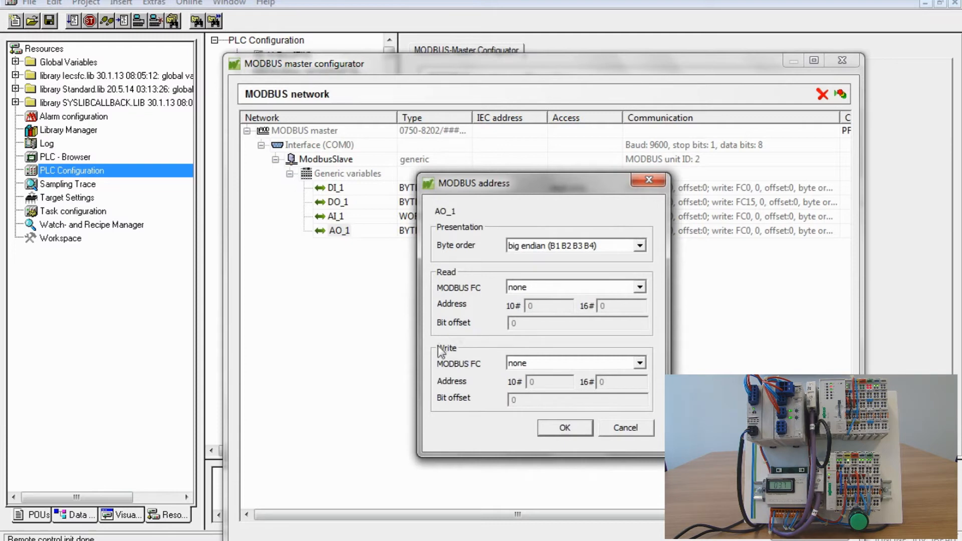
left_click(640, 362)
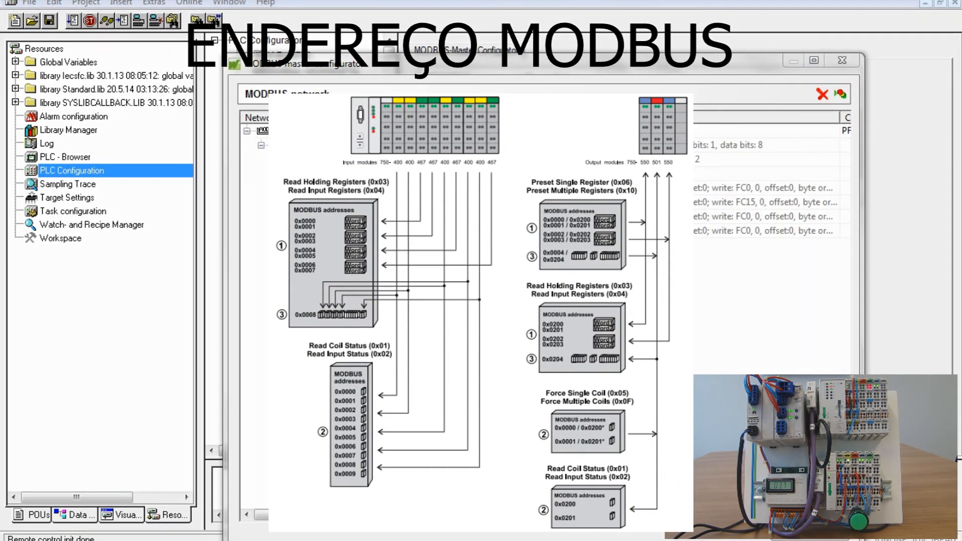
type("200")
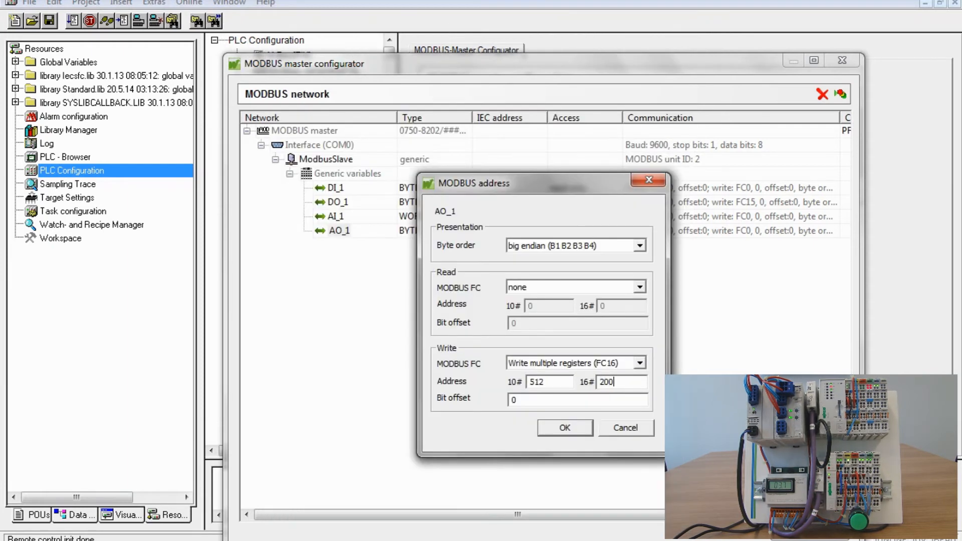
left_click(574, 430)
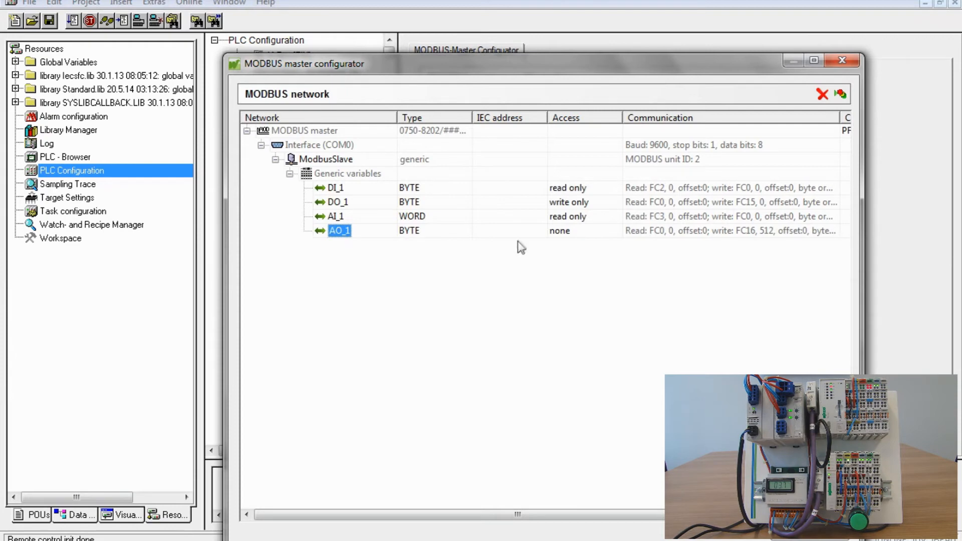
Set the data type of AO_1 to WORD and its access to write only
left_click(449, 231)
left_click(464, 233)
left_click(434, 265)
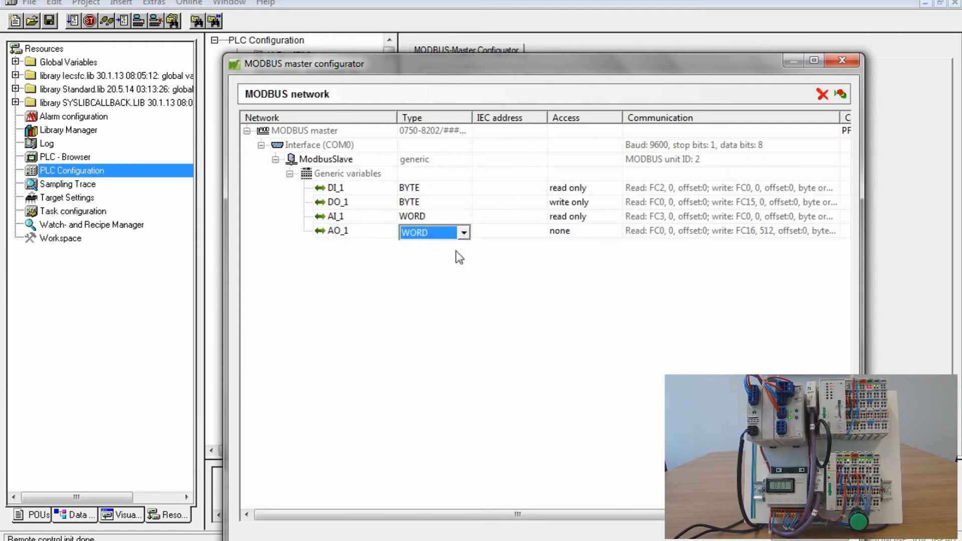
left_click(581, 229)
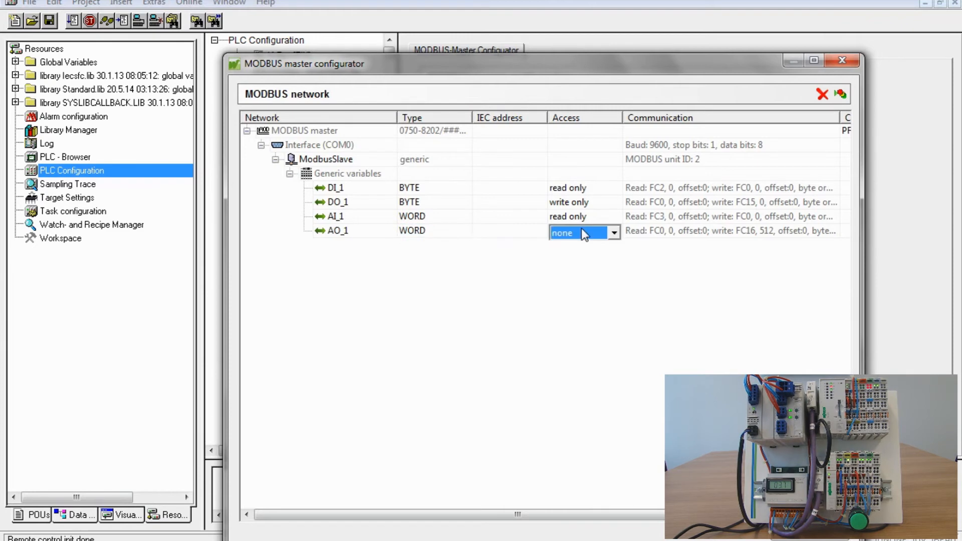
left_click(615, 233)
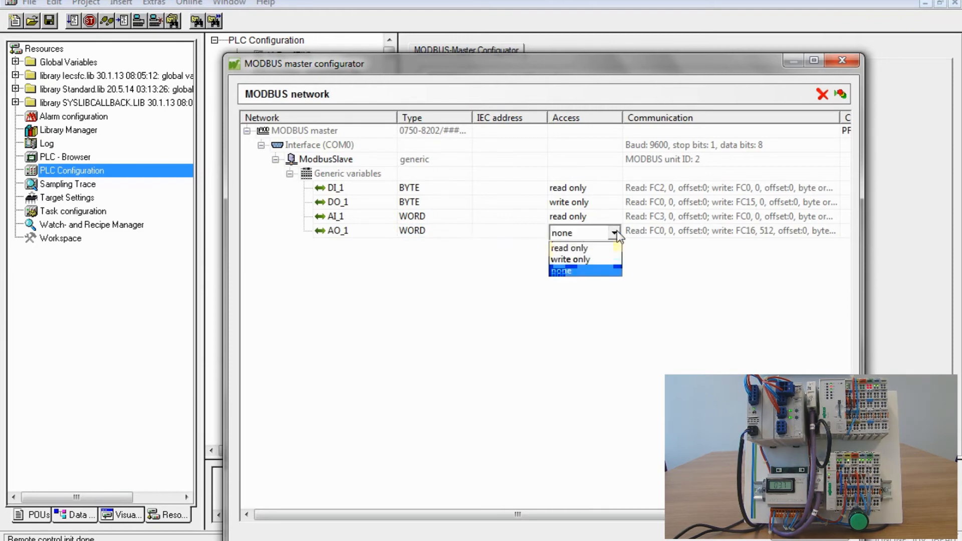
left_click(589, 260)
left_click(527, 241)
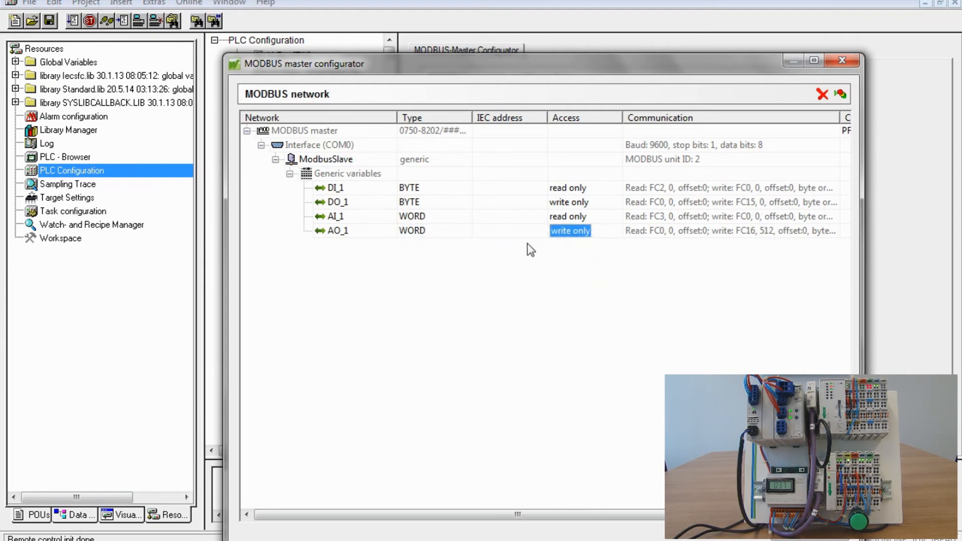
Accept the MODBUS network setup, save the master configuration and generate its code
left_click(797, 539)
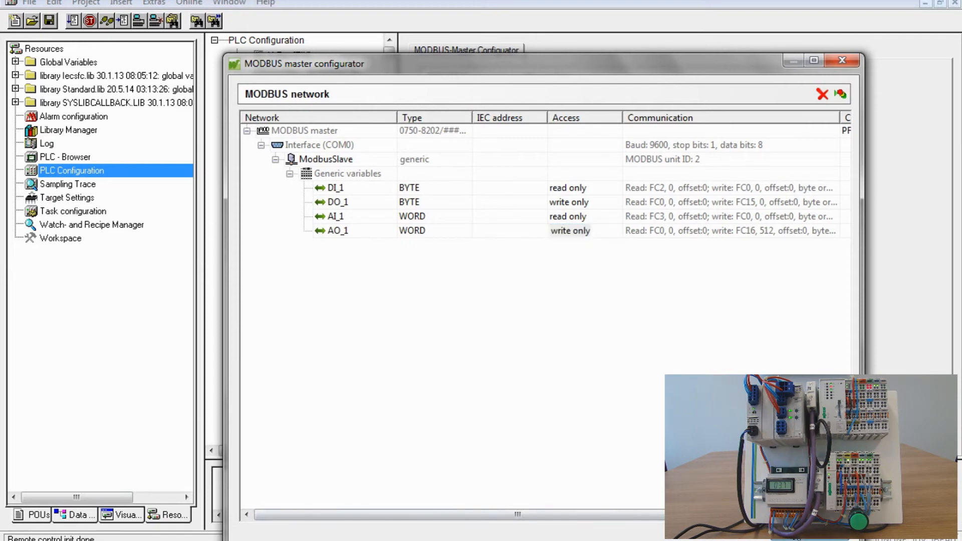
left_click(503, 180)
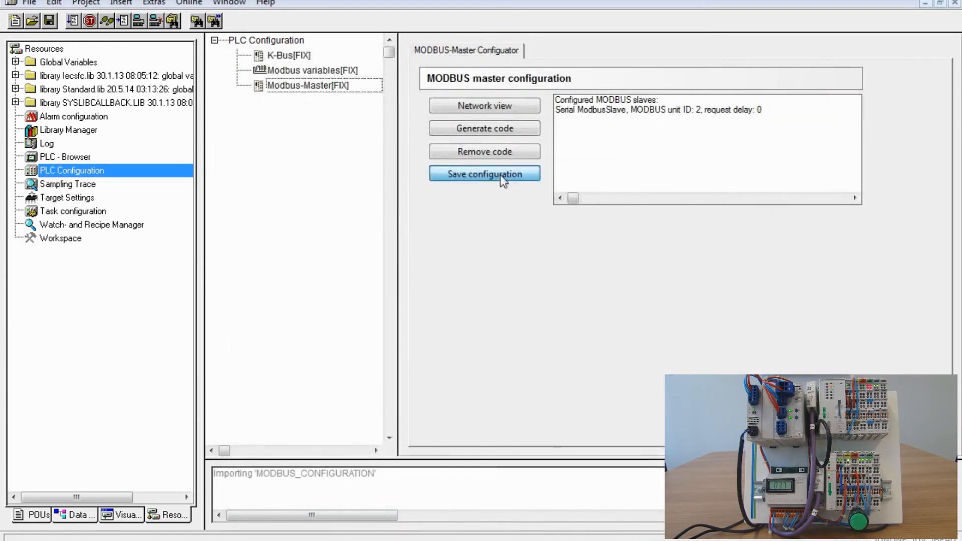
left_click(485, 129)
left_click(547, 327)
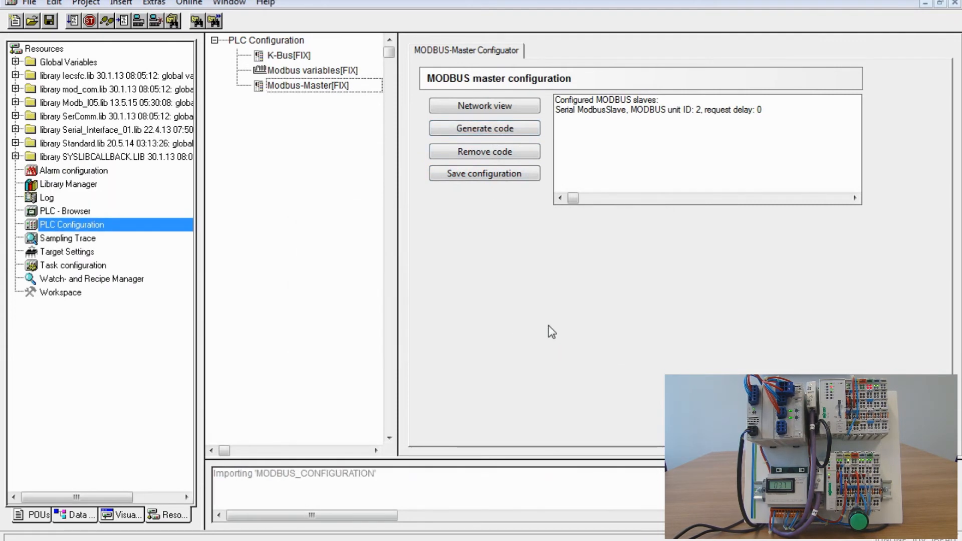
Open the generated MBCFG_ModbusSlave program and log in to the controller
left_click(39, 514)
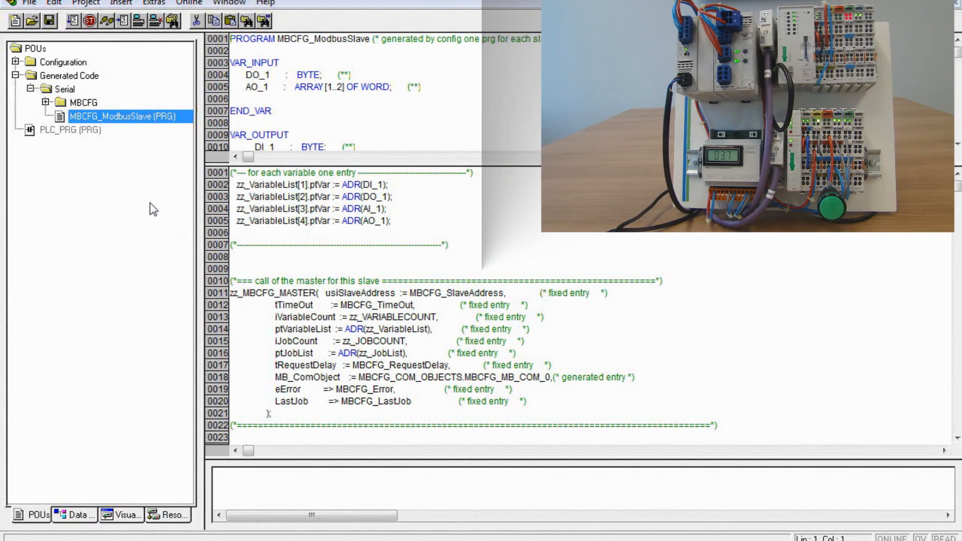
left_click(190, 3)
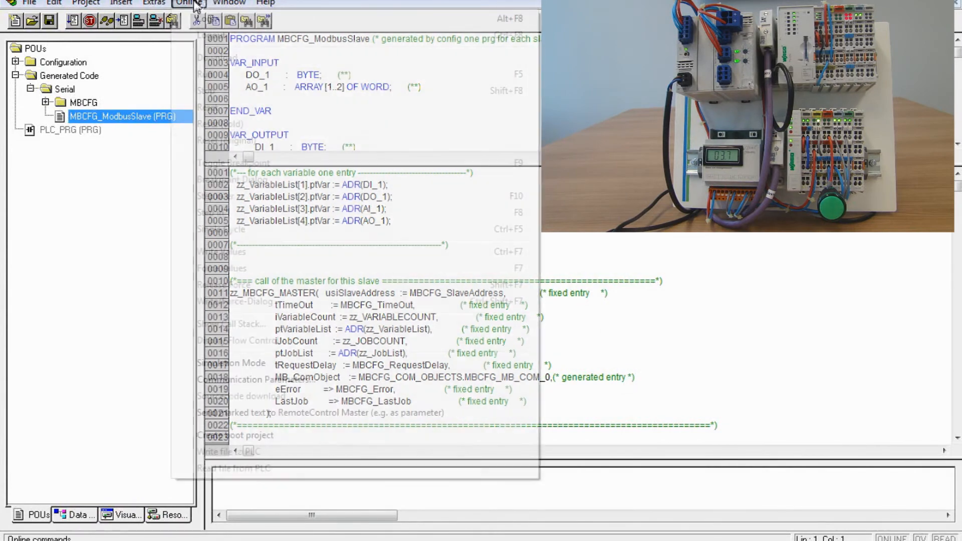
left_click(207, 20)
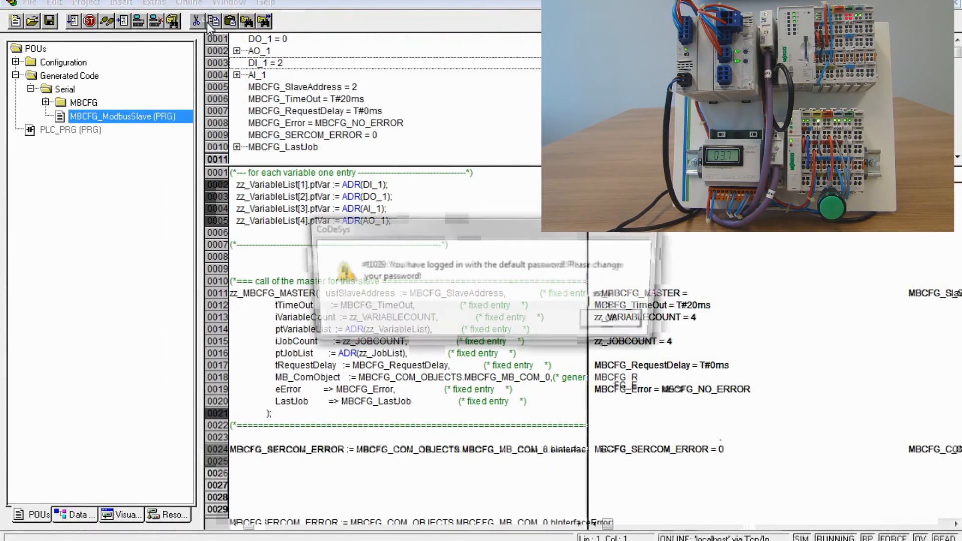
left_click(606, 323)
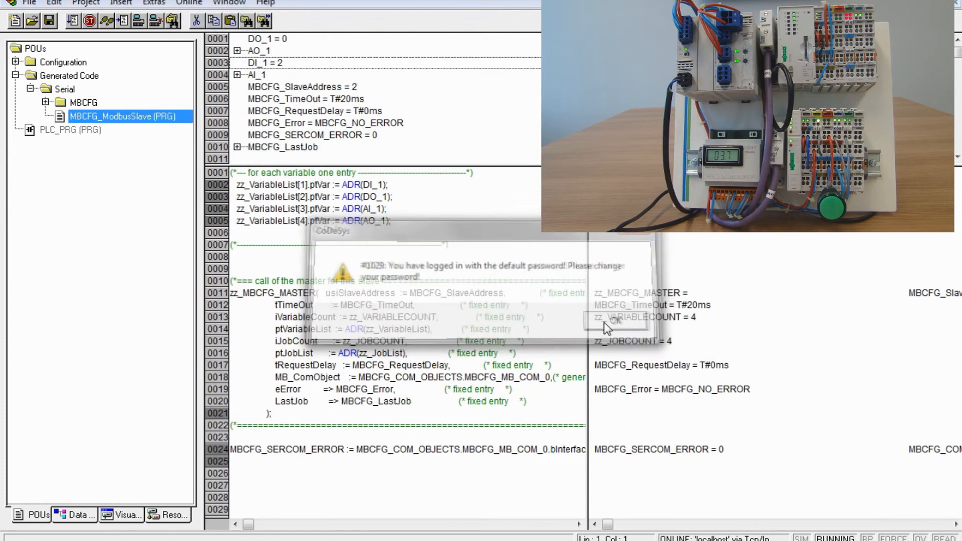
left_click(192, 3)
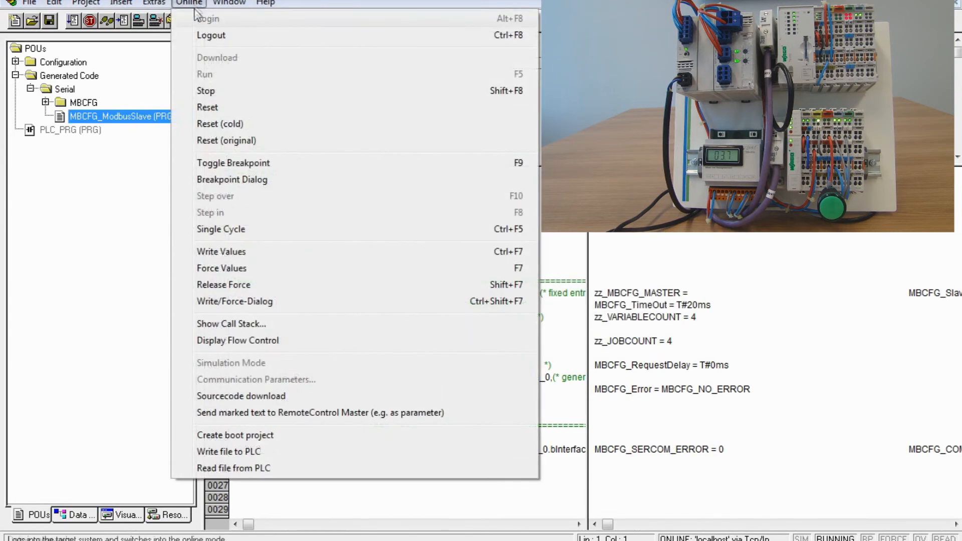
left_click(134, 171)
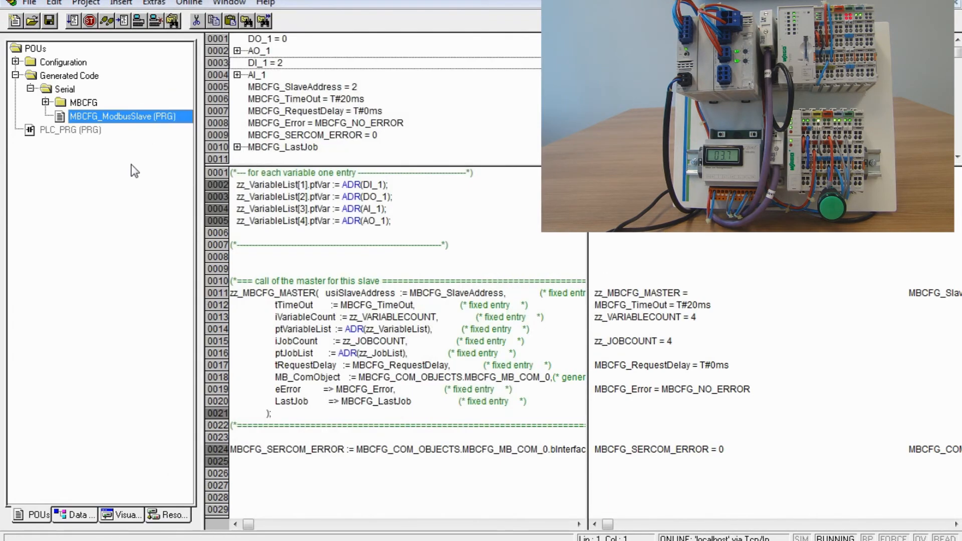
Expand the AO_1 and AI_1 arrays in the online variable list and check the DI_1 input
left_click(237, 51)
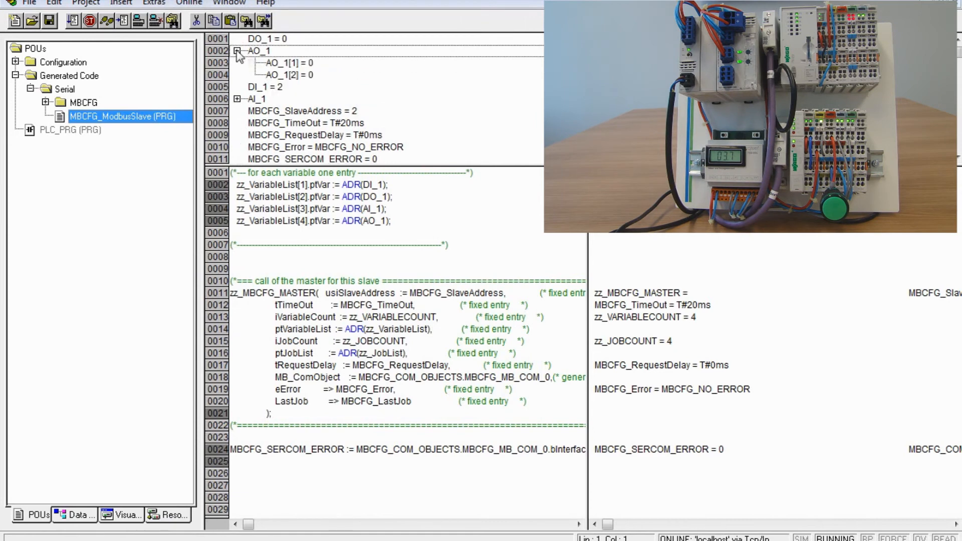
left_click(237, 99)
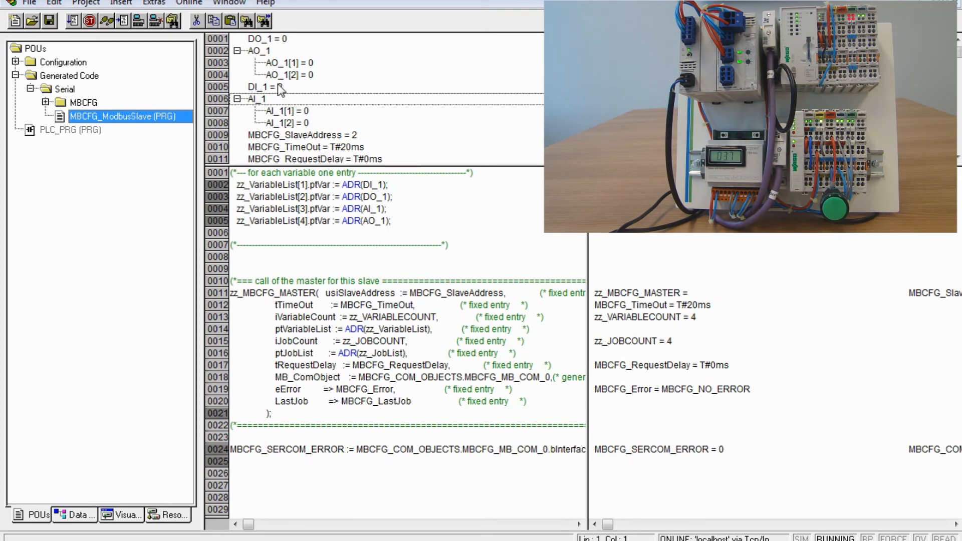
mouse_move(280, 91)
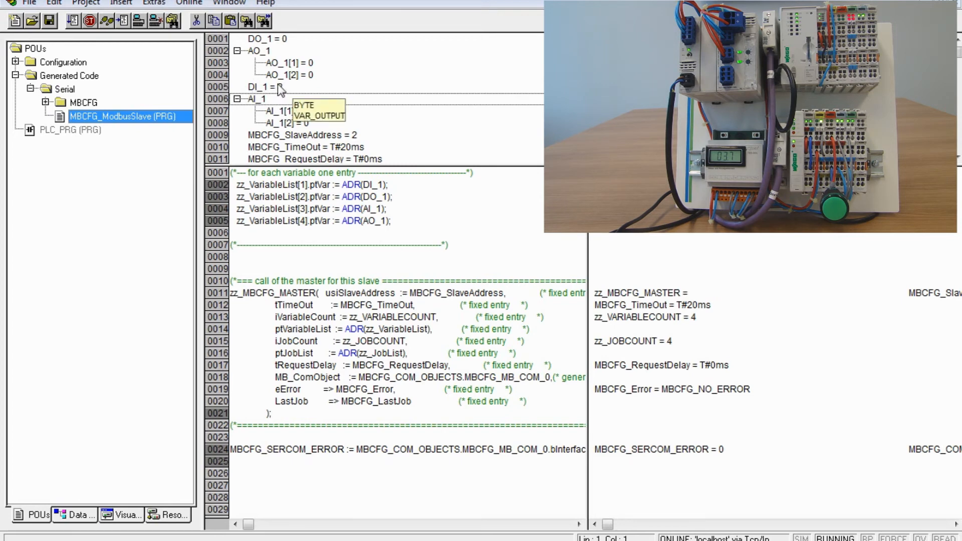
Write the value 2 to the digital output variable DO_1 on the controller
double_click(299, 44)
type("2")
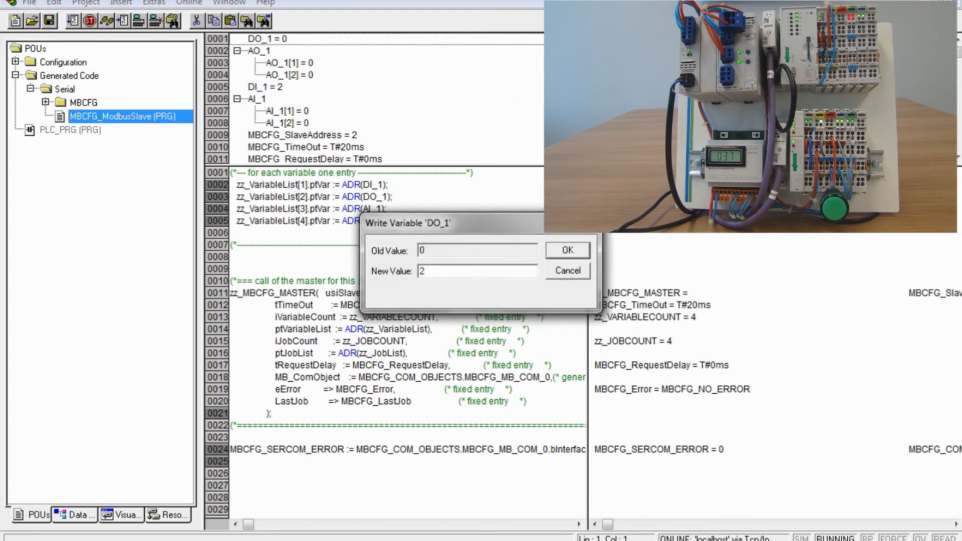
left_click(561, 250)
key("ctrl+F7")
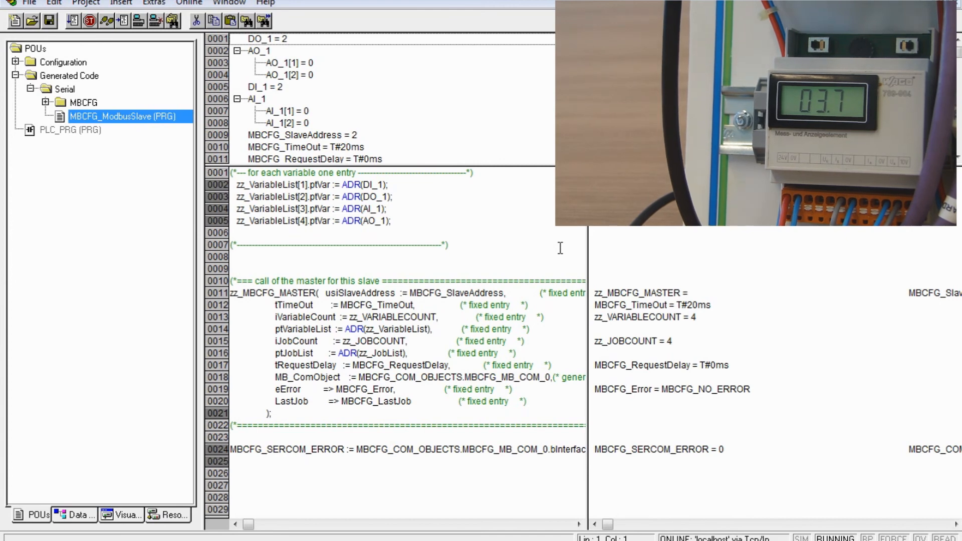
Write the value 32767 to the analog output element AO_1[1] on the controller
double_click(331, 64)
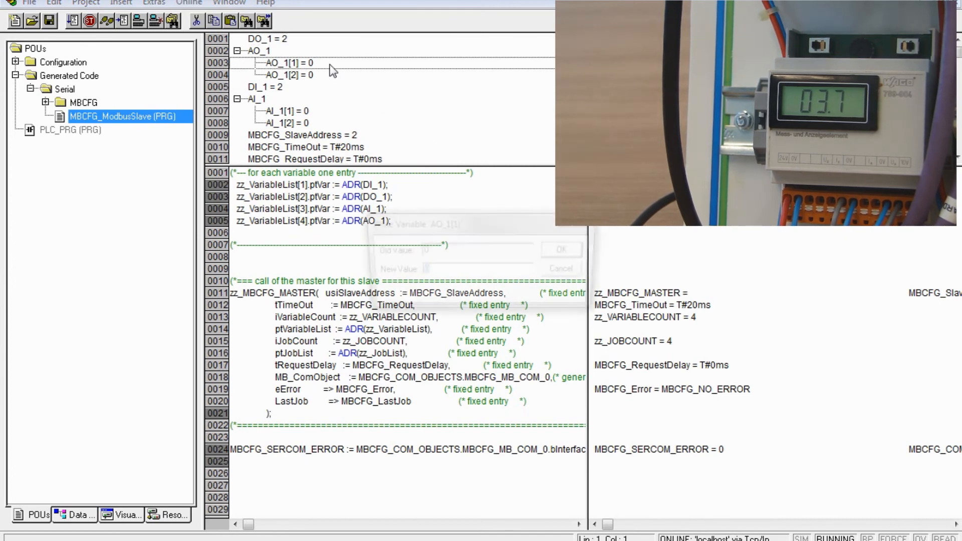
type("32767")
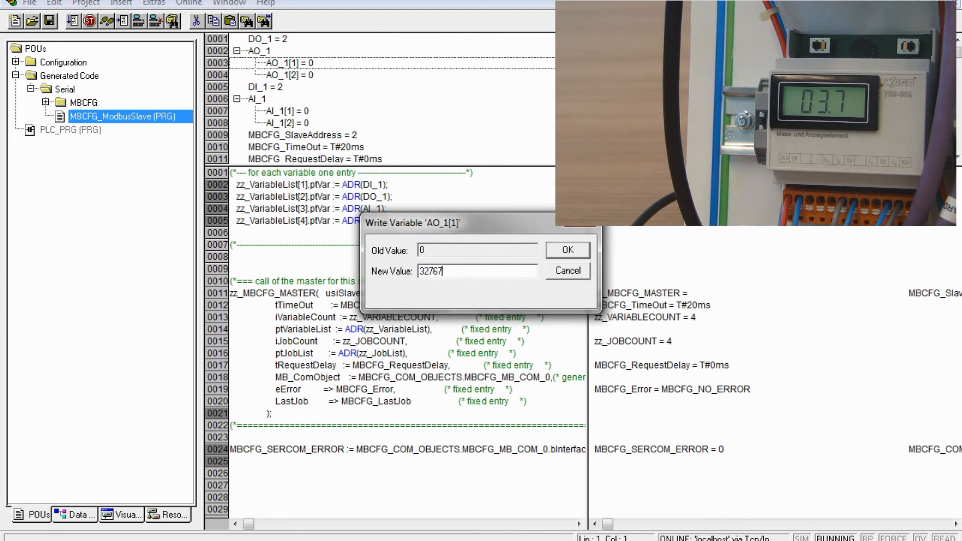
left_click(566, 252)
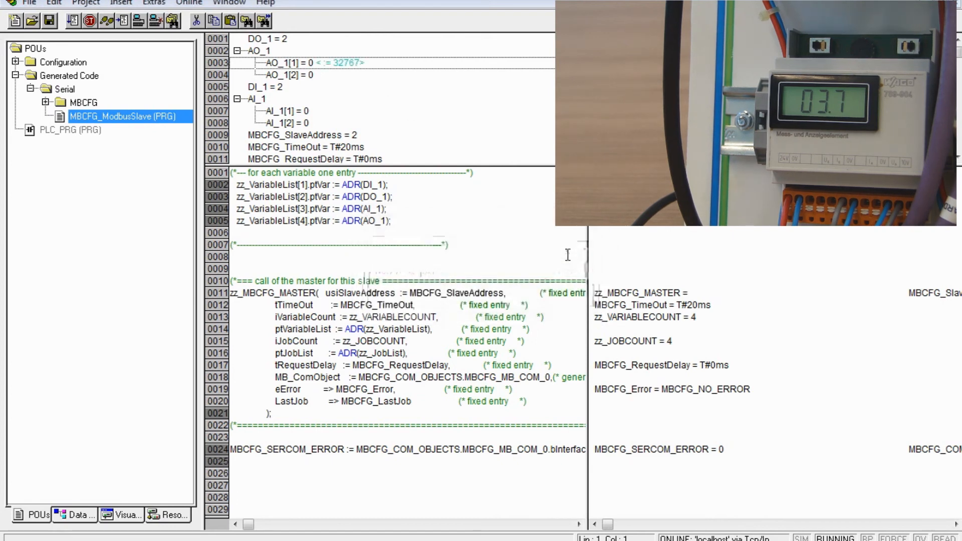
key("ctrl+F7")
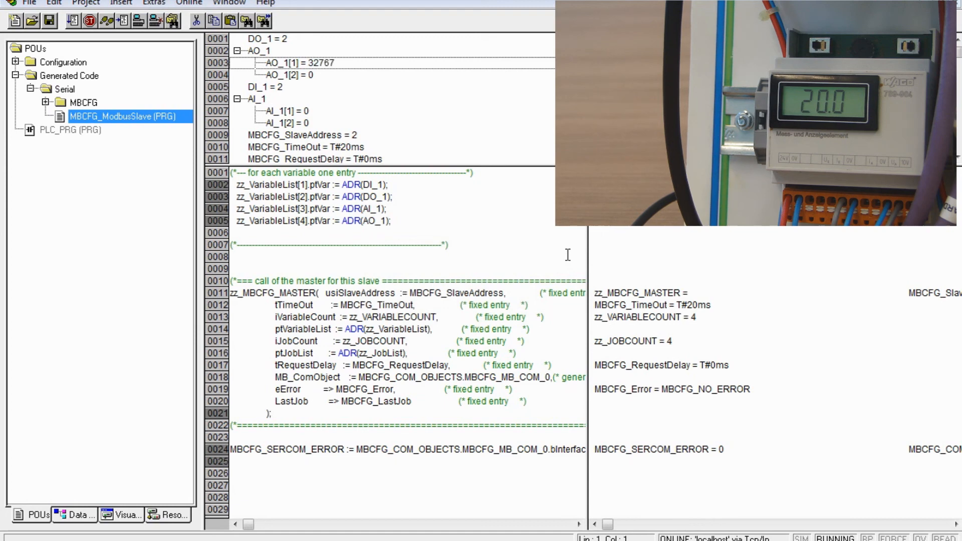